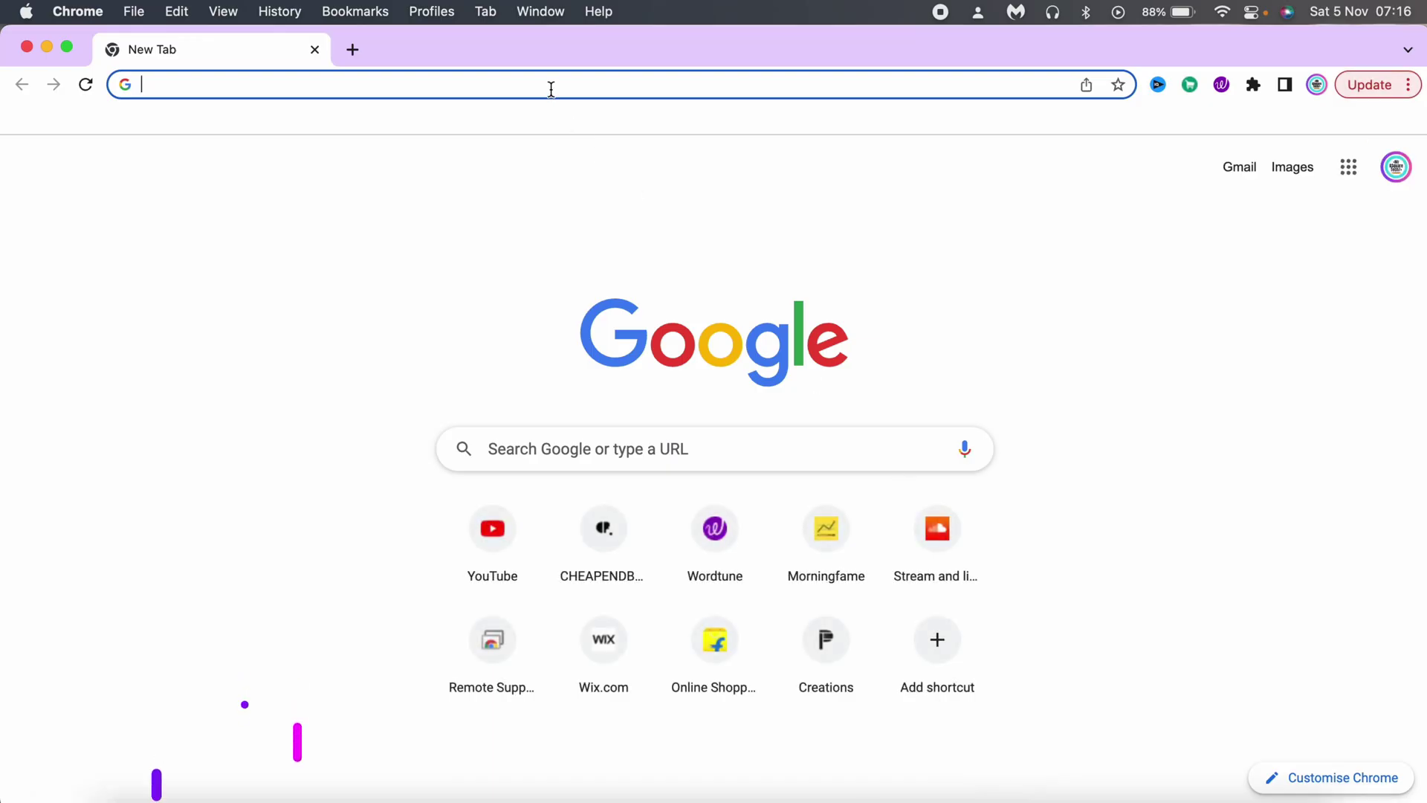
- Search Google for 'screensaverplanet' and open the Screensavers Planet homepage
type("screensa")
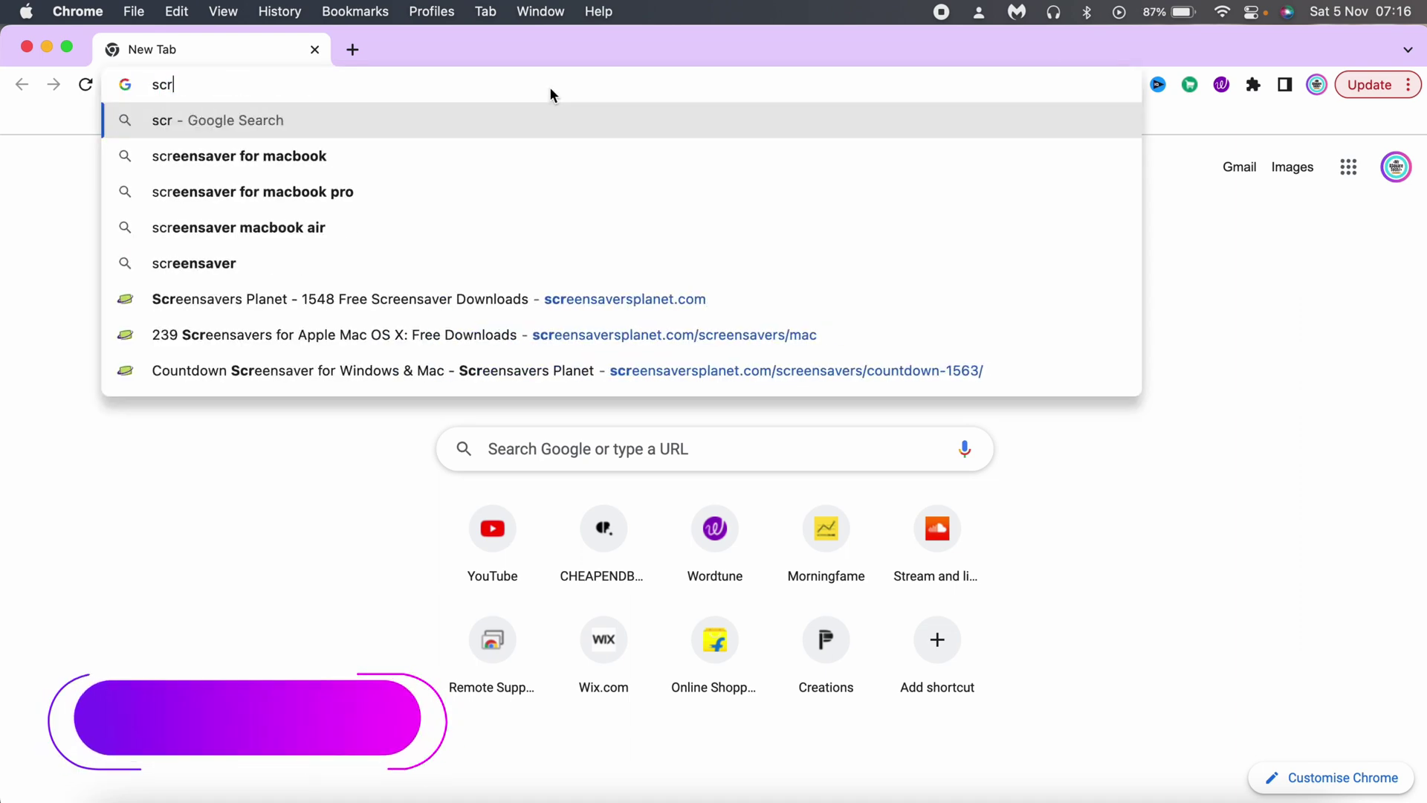
key("BackSpace")
key("BackSpace")
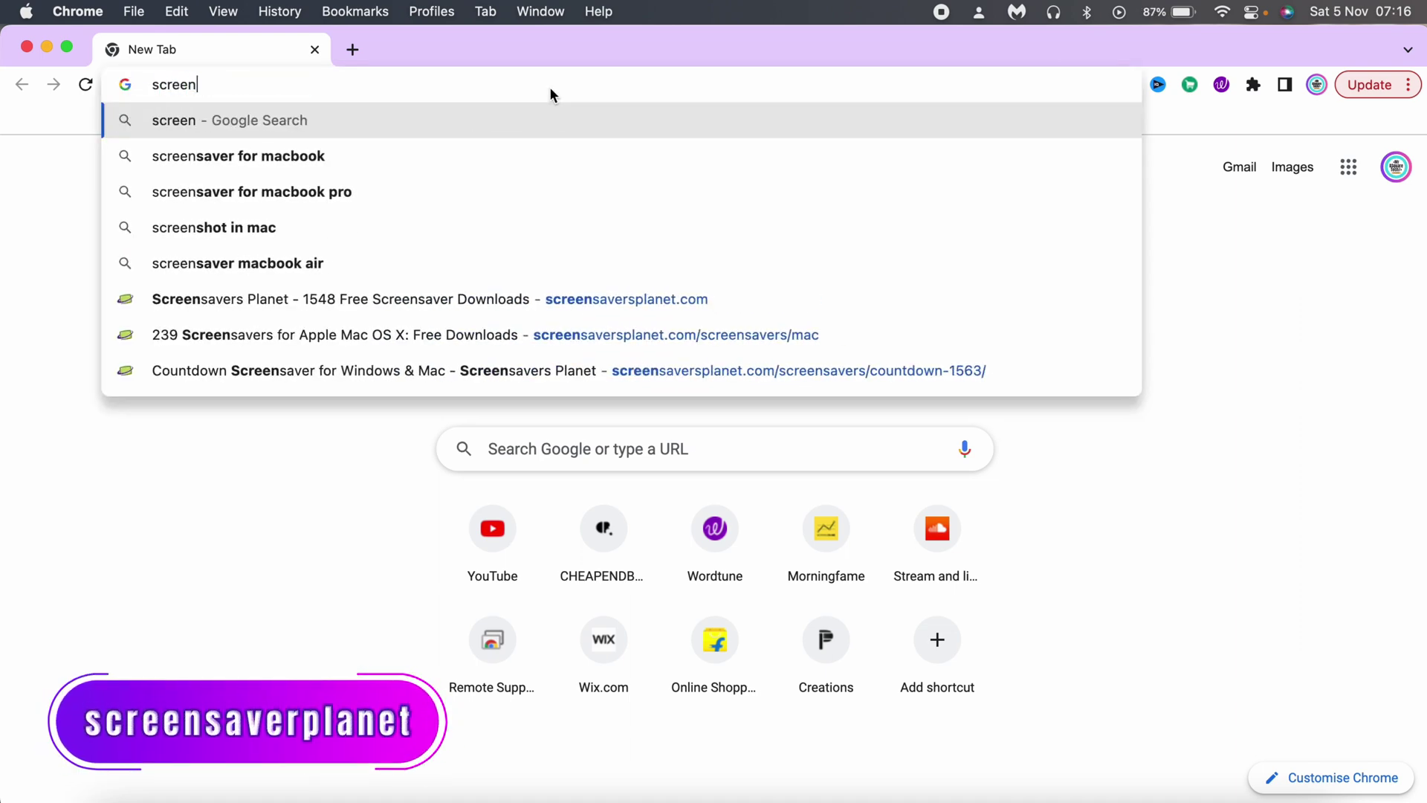
type("saverpl")
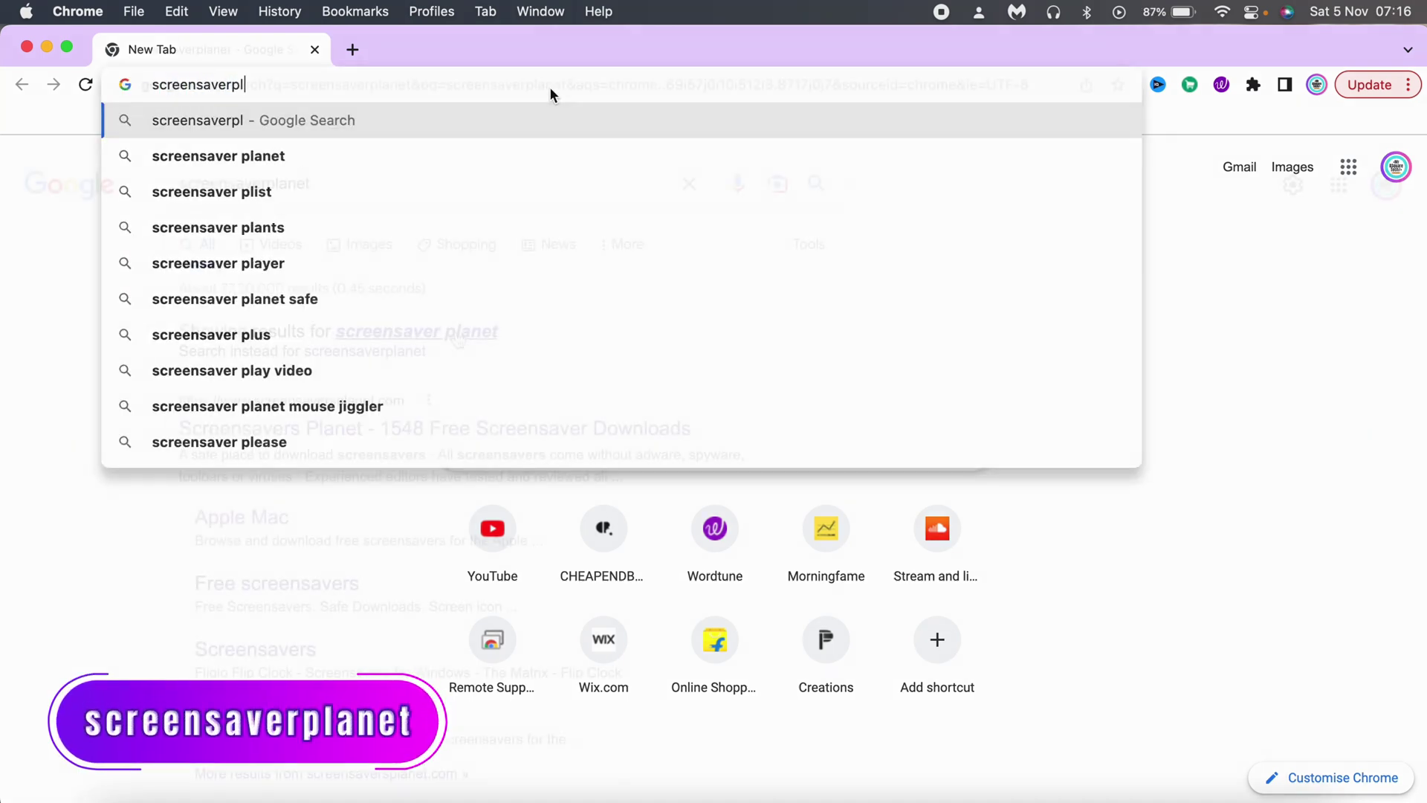
type("anet")
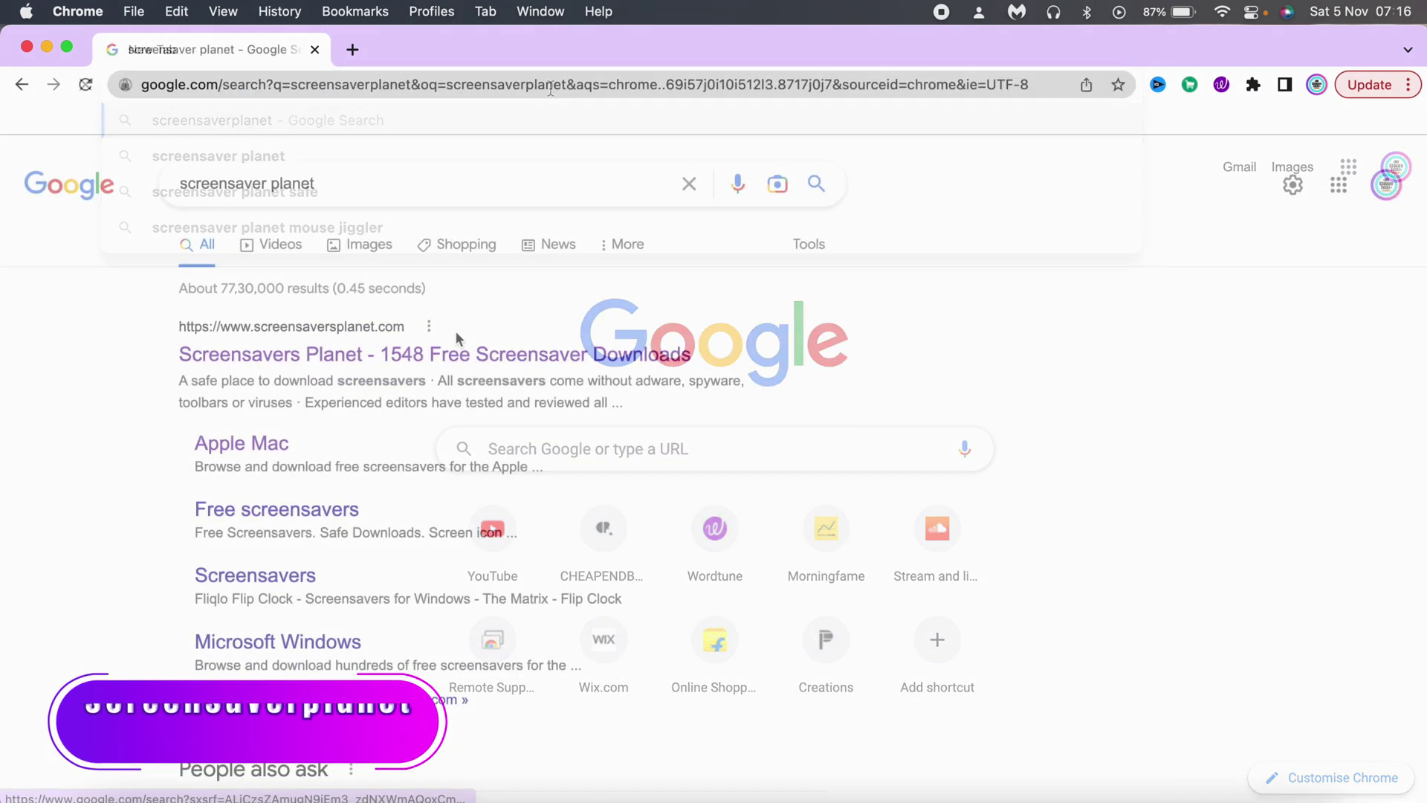
left_click(373, 359)
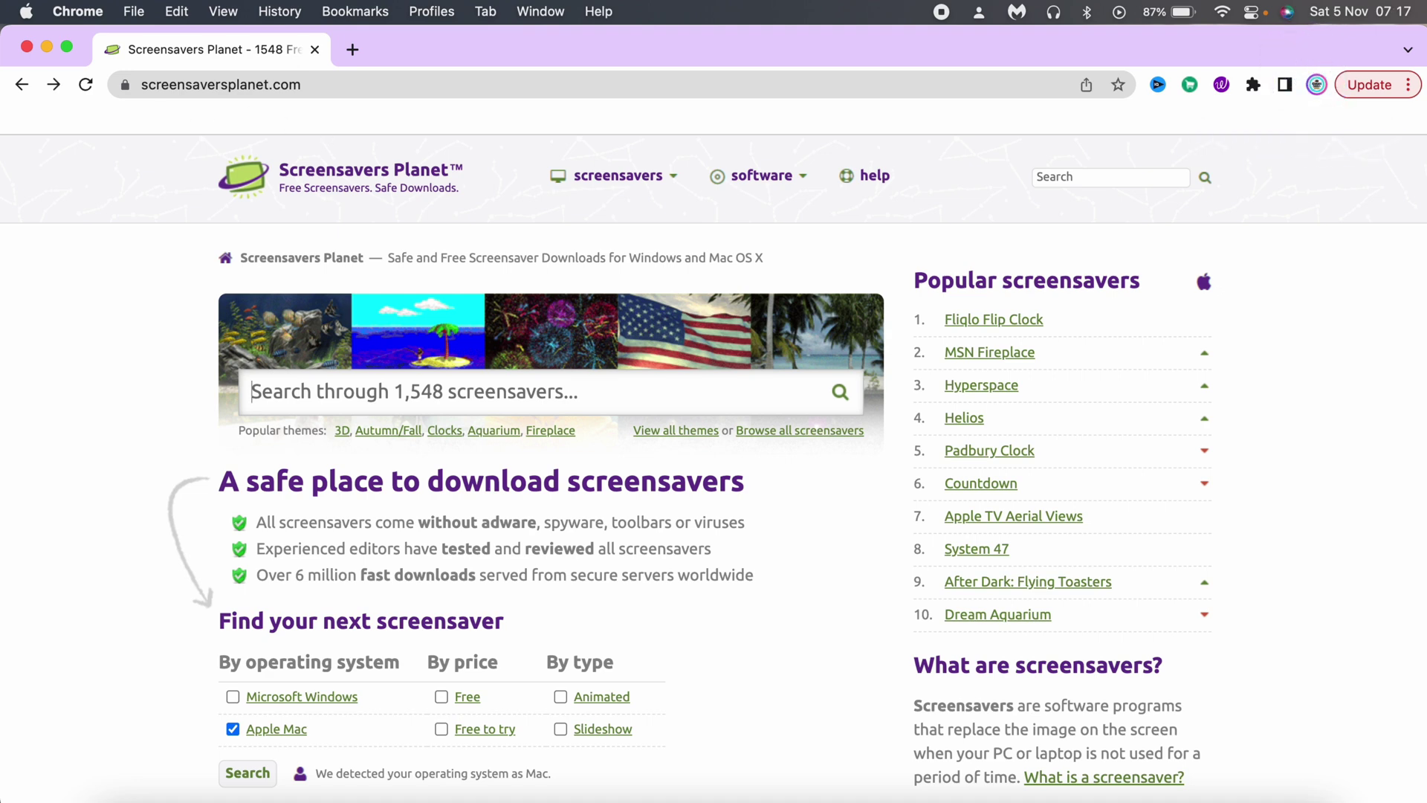
- Search the site for 'countdown' and open the Countdown screen saver's page
type("count")
type("down")
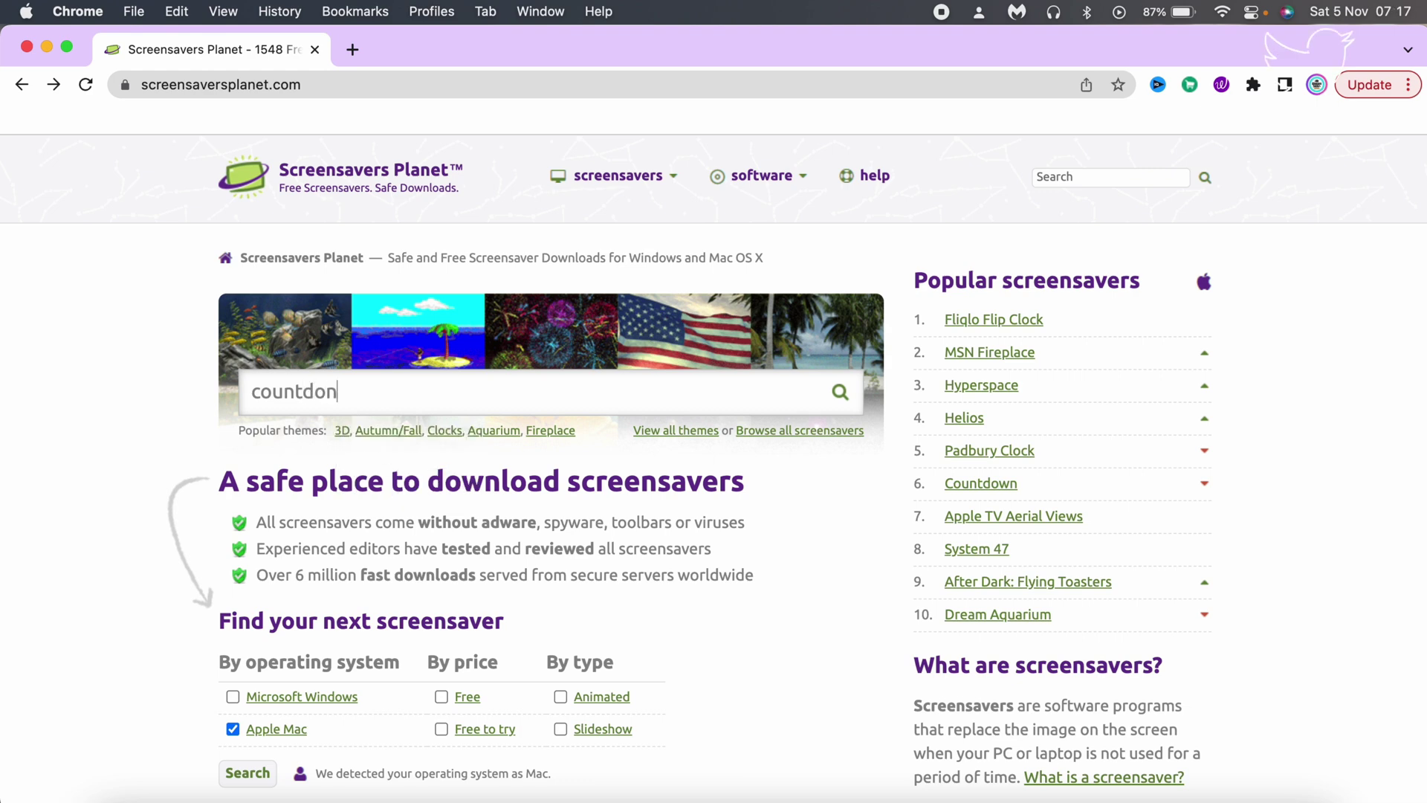
key("BackSpace")
type("wt")
key("BackSpace")
key("BackSpace")
type("wn")
key("Return")
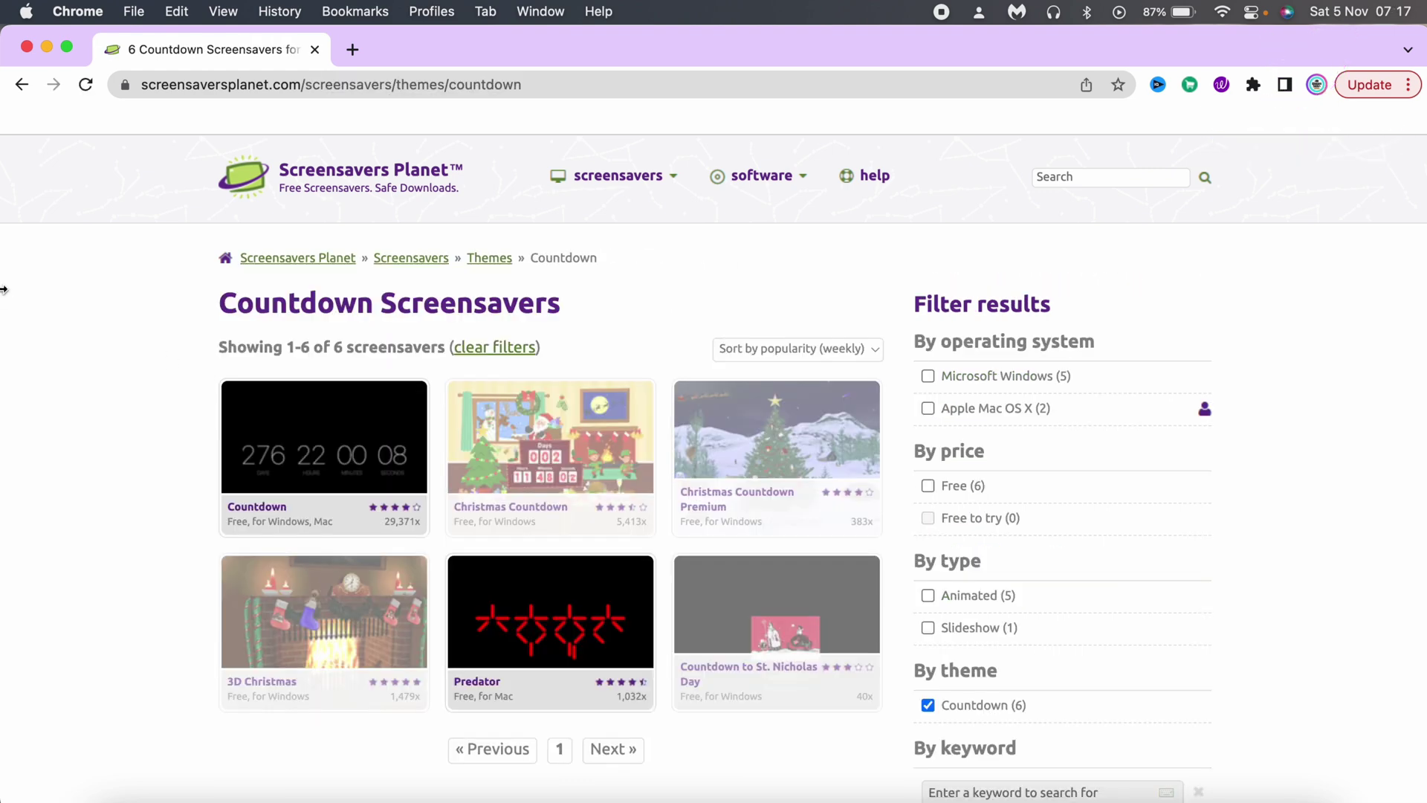
left_click(344, 429)
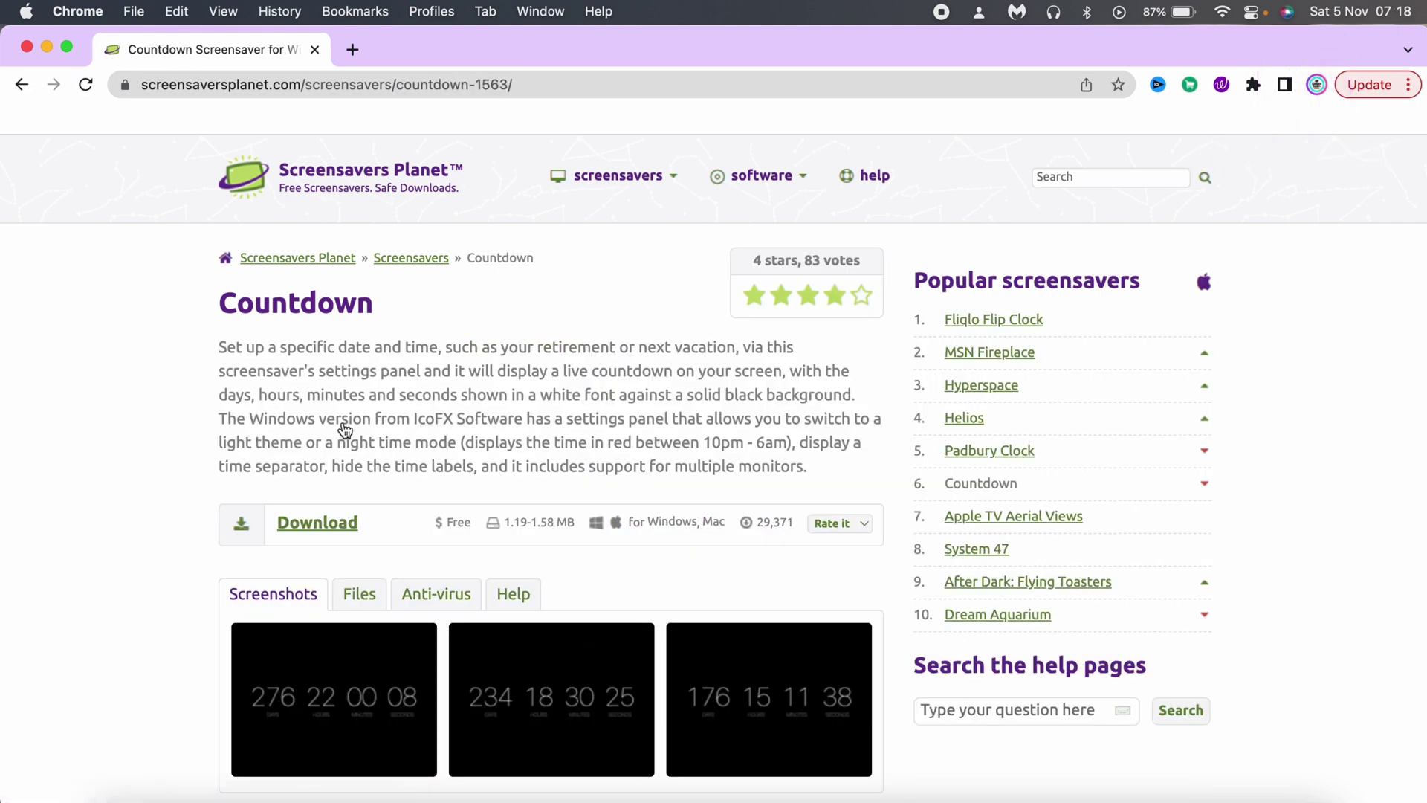
- Download Countdown.saver-0.1.0.zip and show it in Finder's Downloads folder
scroll(344, 429, "down", 2)
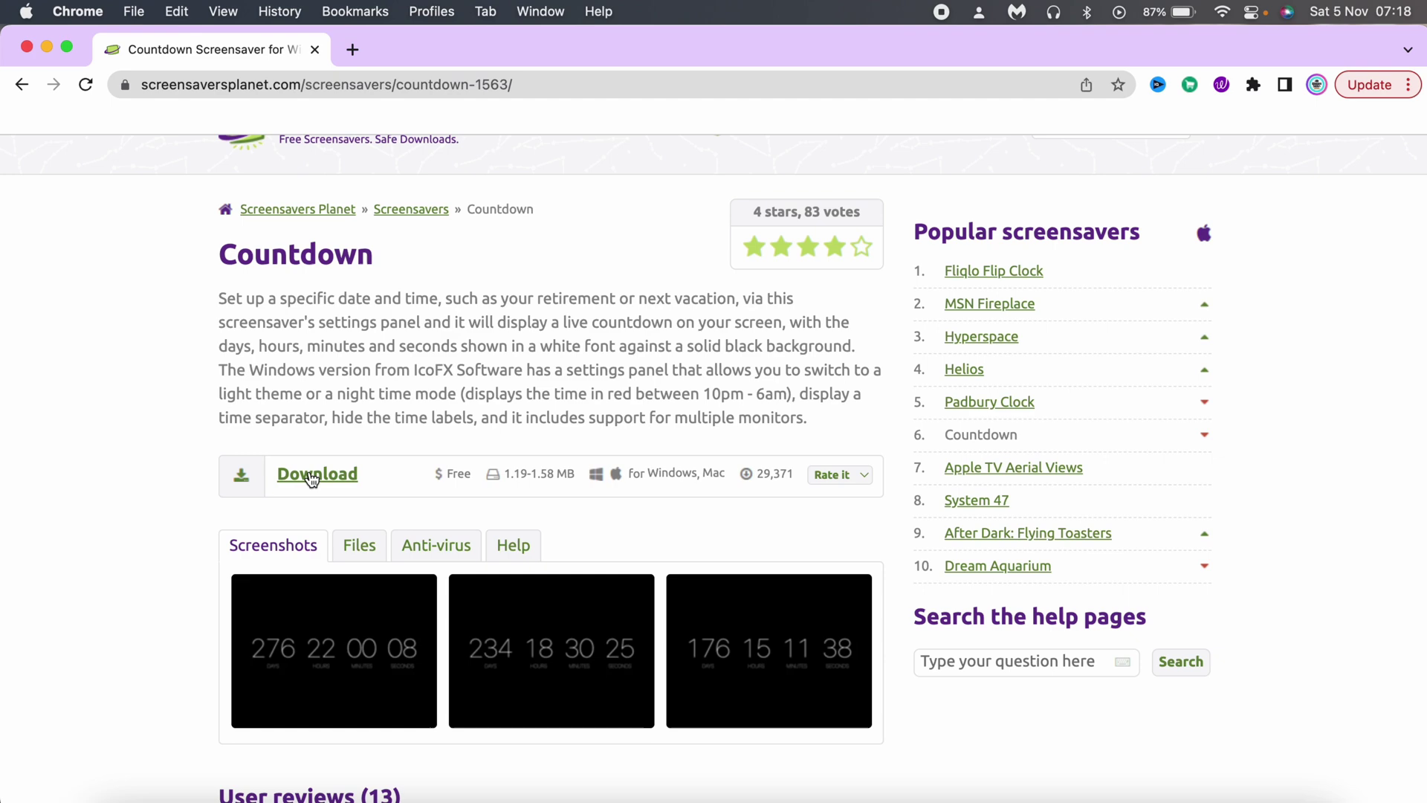
left_click(312, 476)
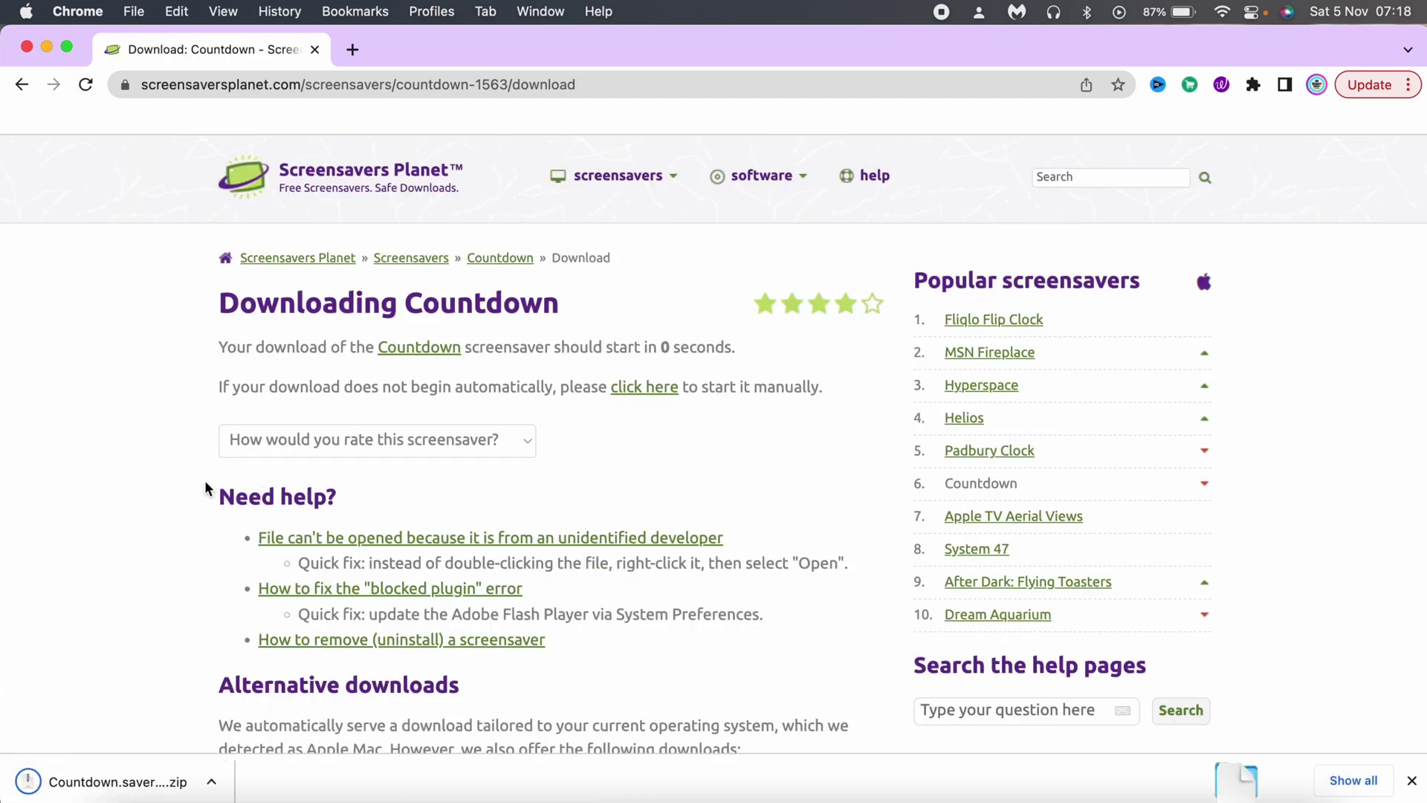
left_click(210, 786)
left_click(234, 755)
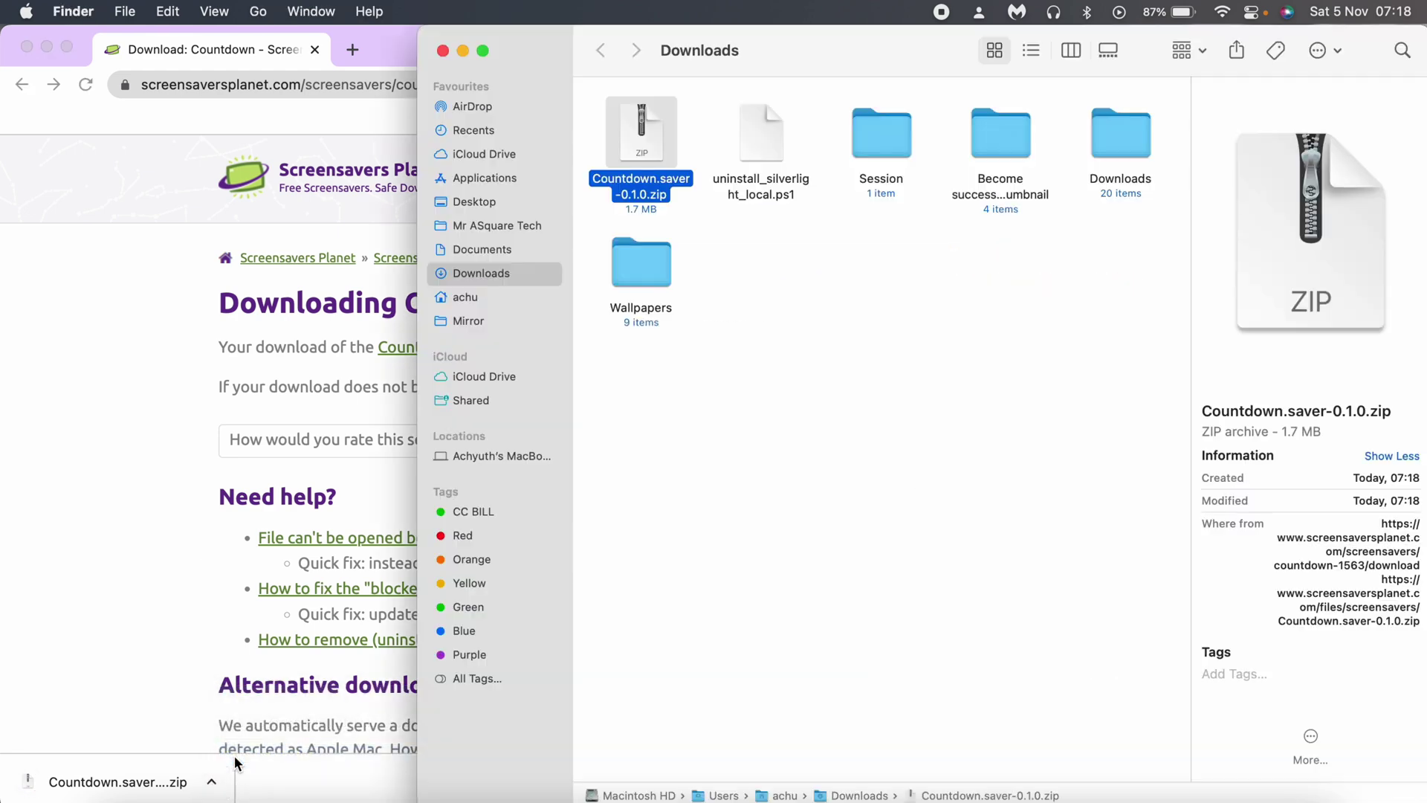
- Extract the Countdown zip and open the resulting Countdown.saver to trigger installation
right_click(644, 148)
mouse_move(836, 180)
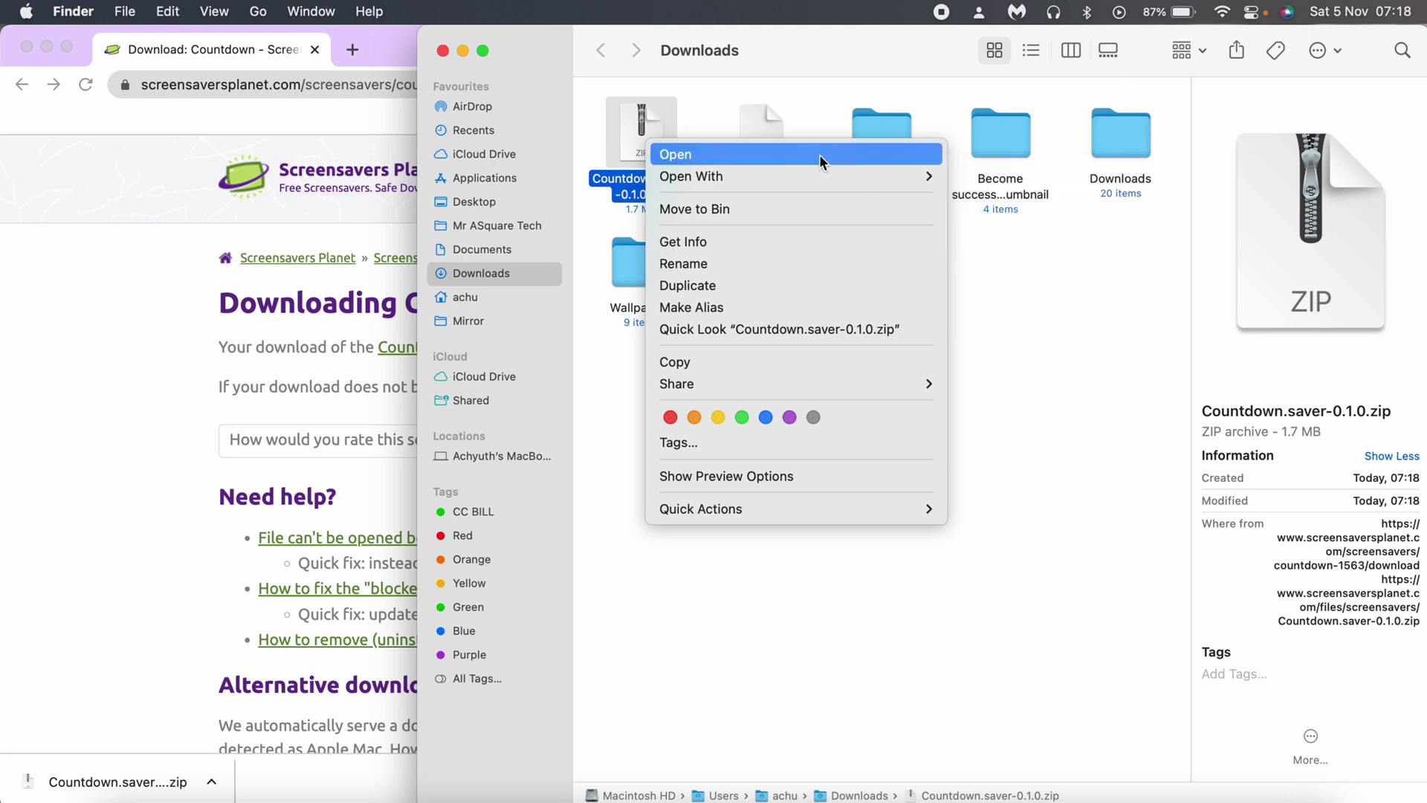
left_click(819, 154)
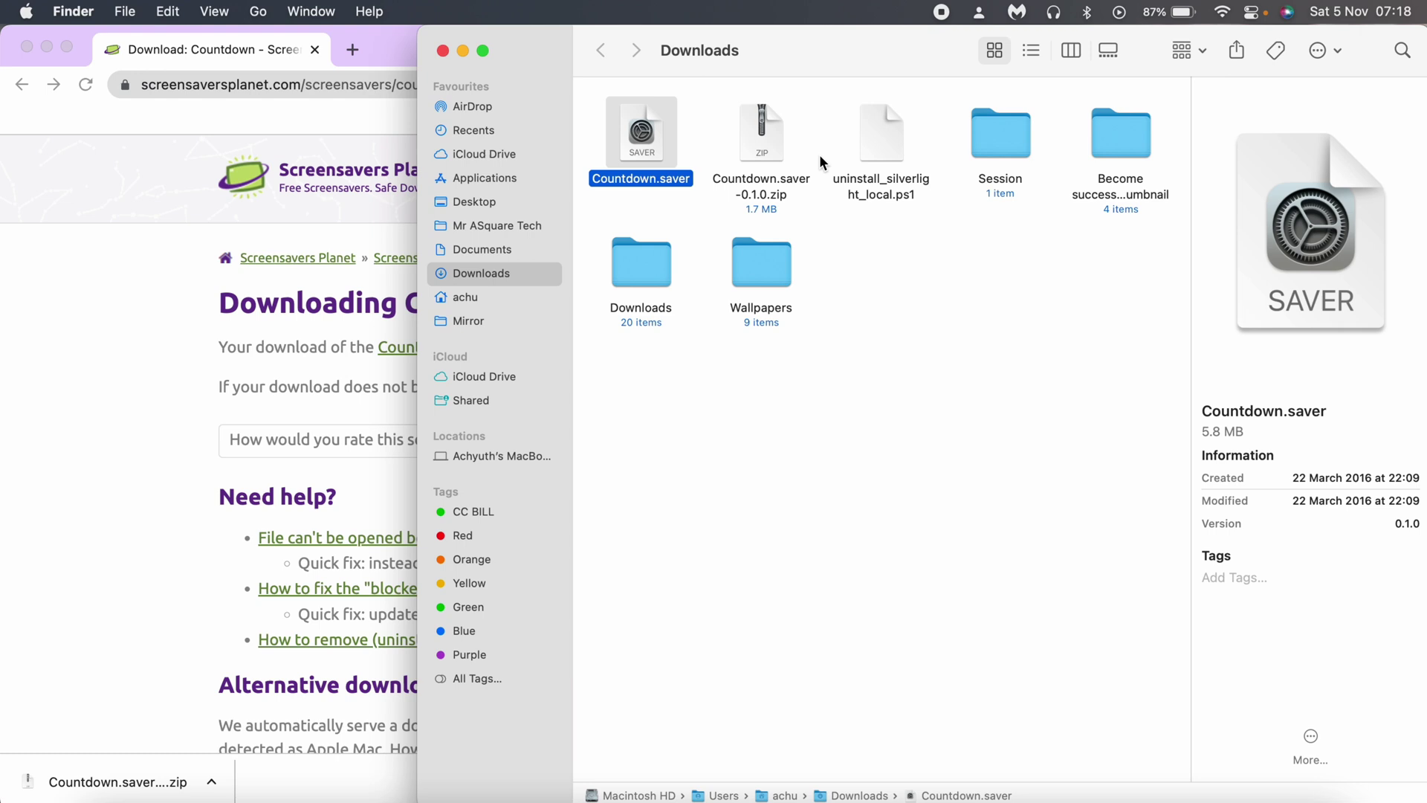
double_click(641, 135)
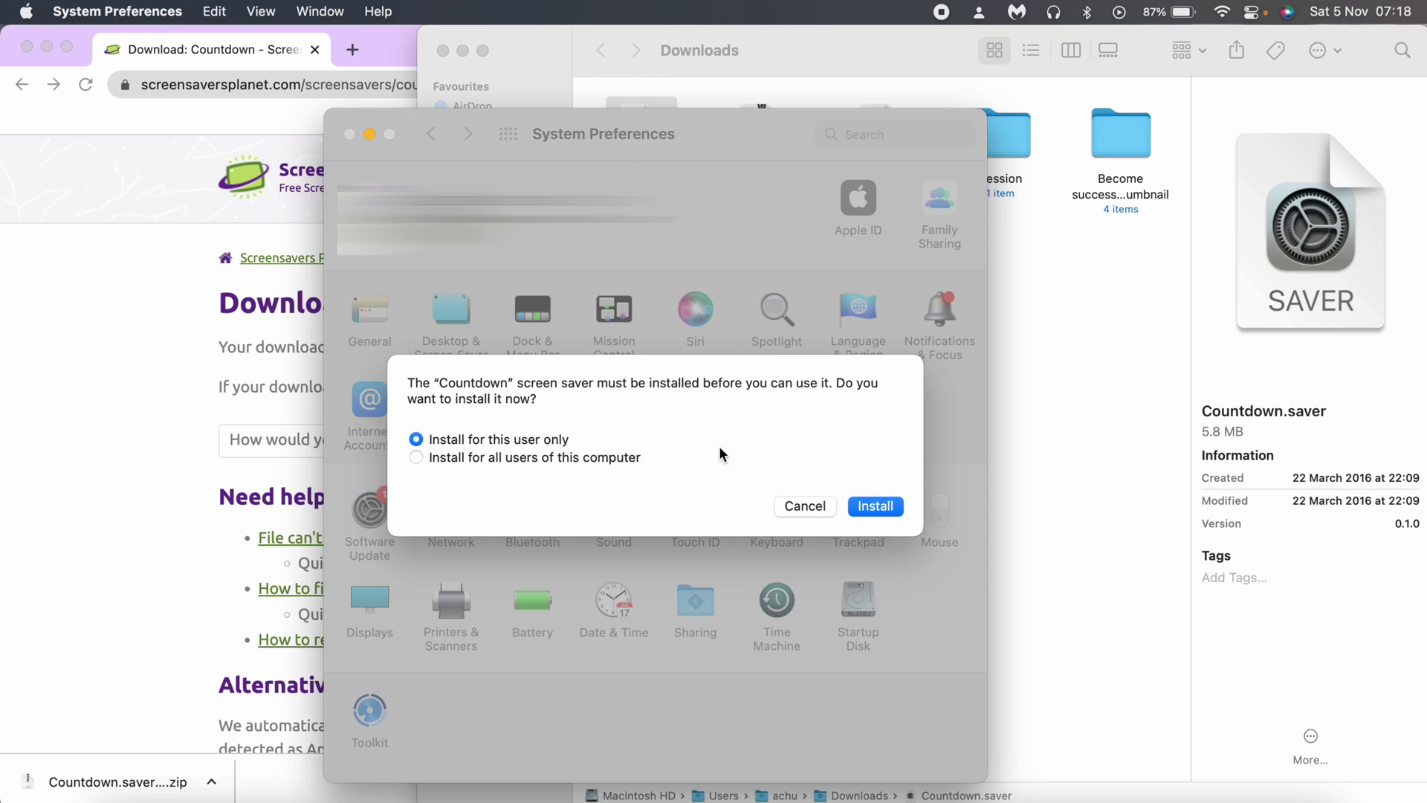
- Install Countdown with 'Install for this user only' kept selected
left_click(886, 510)
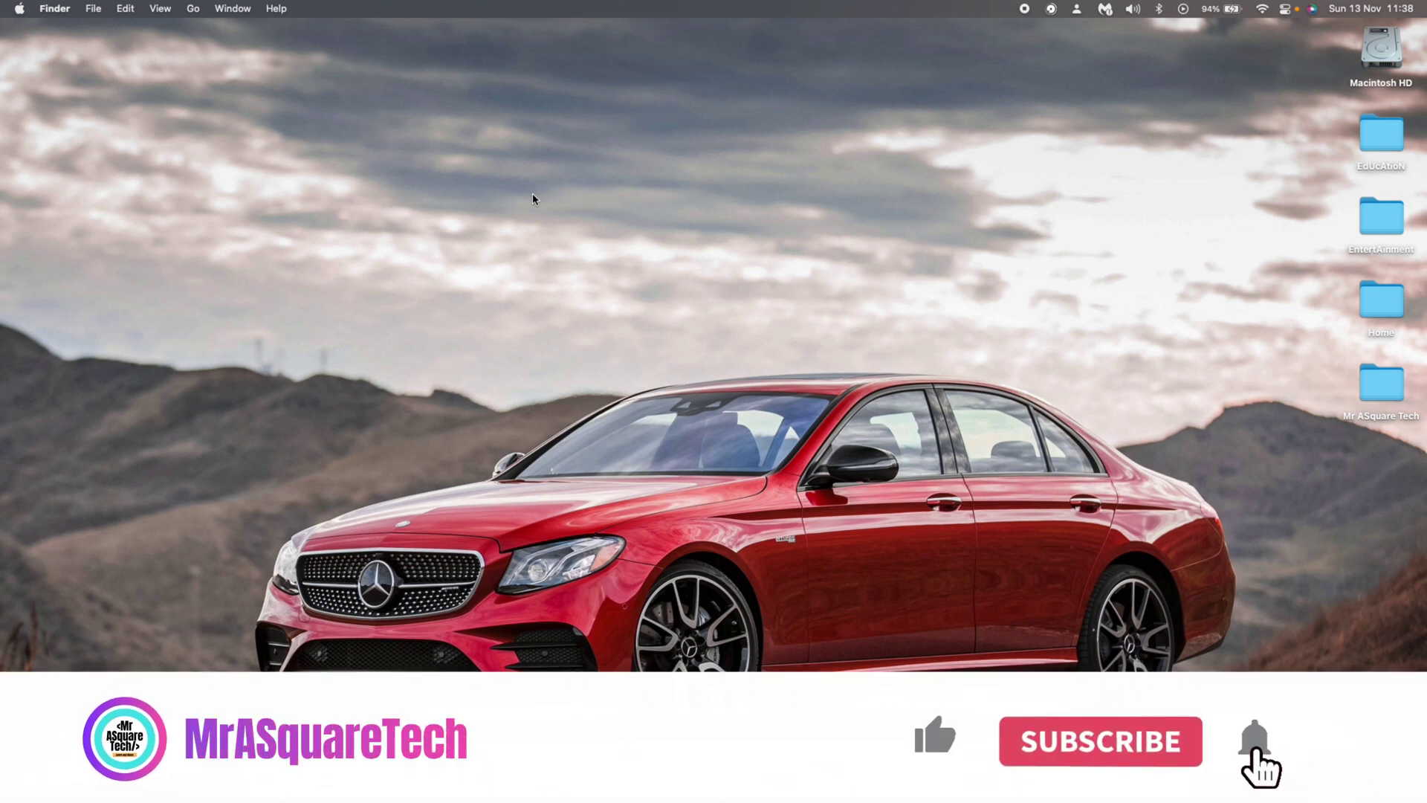
- Open Change Wallpaper from the desktop menu and switch to the Screen Saver pane
right_click(532, 195)
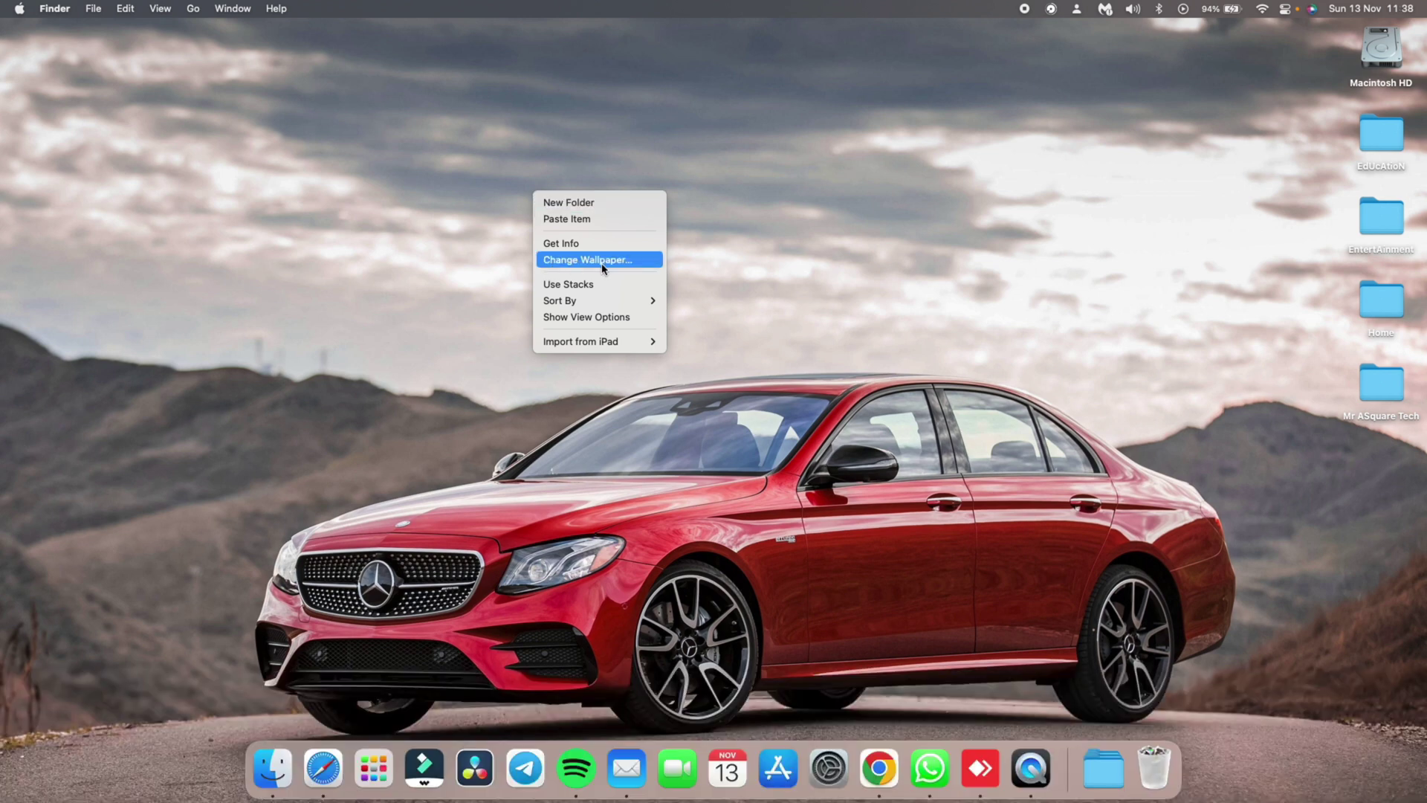
left_click(634, 260)
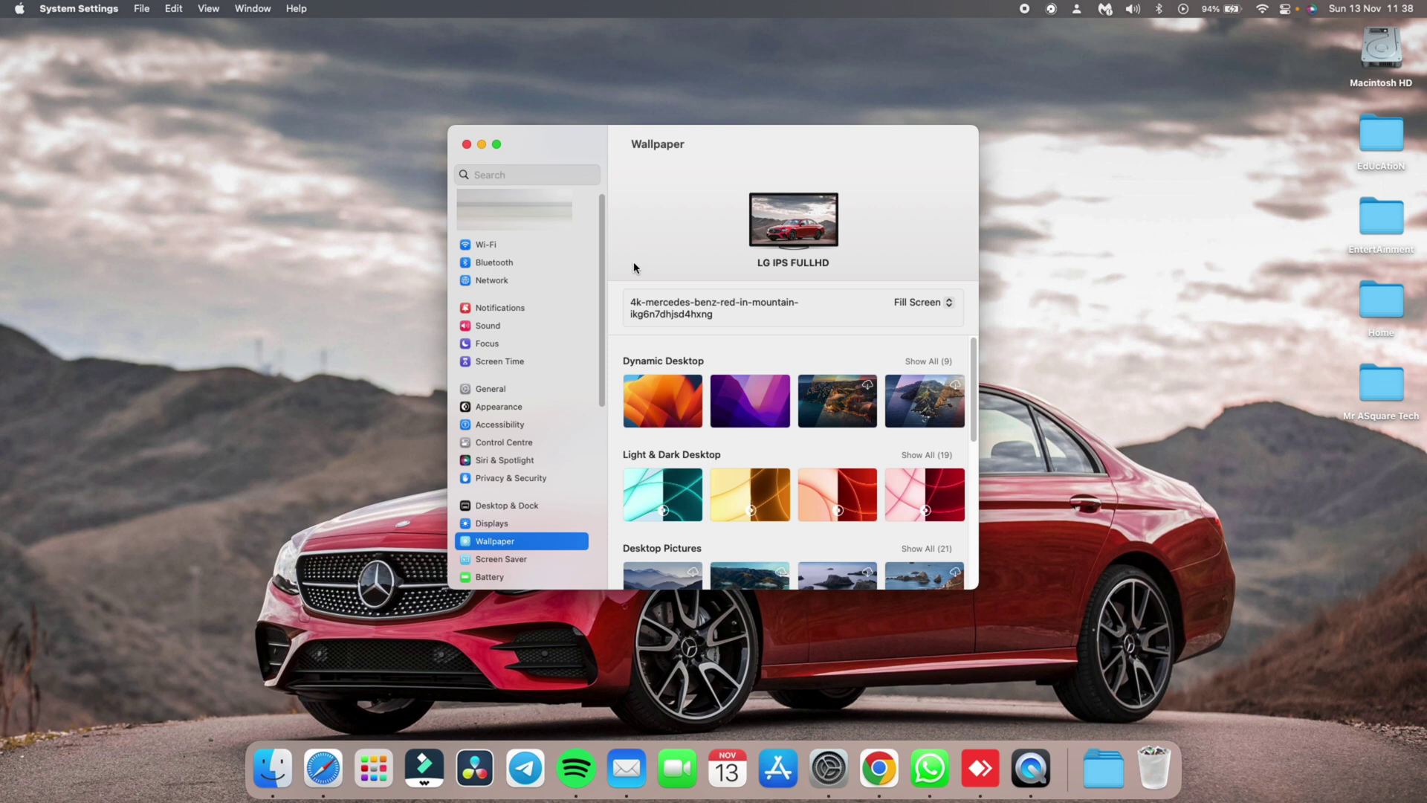
left_click_drag(603, 289, 601, 342)
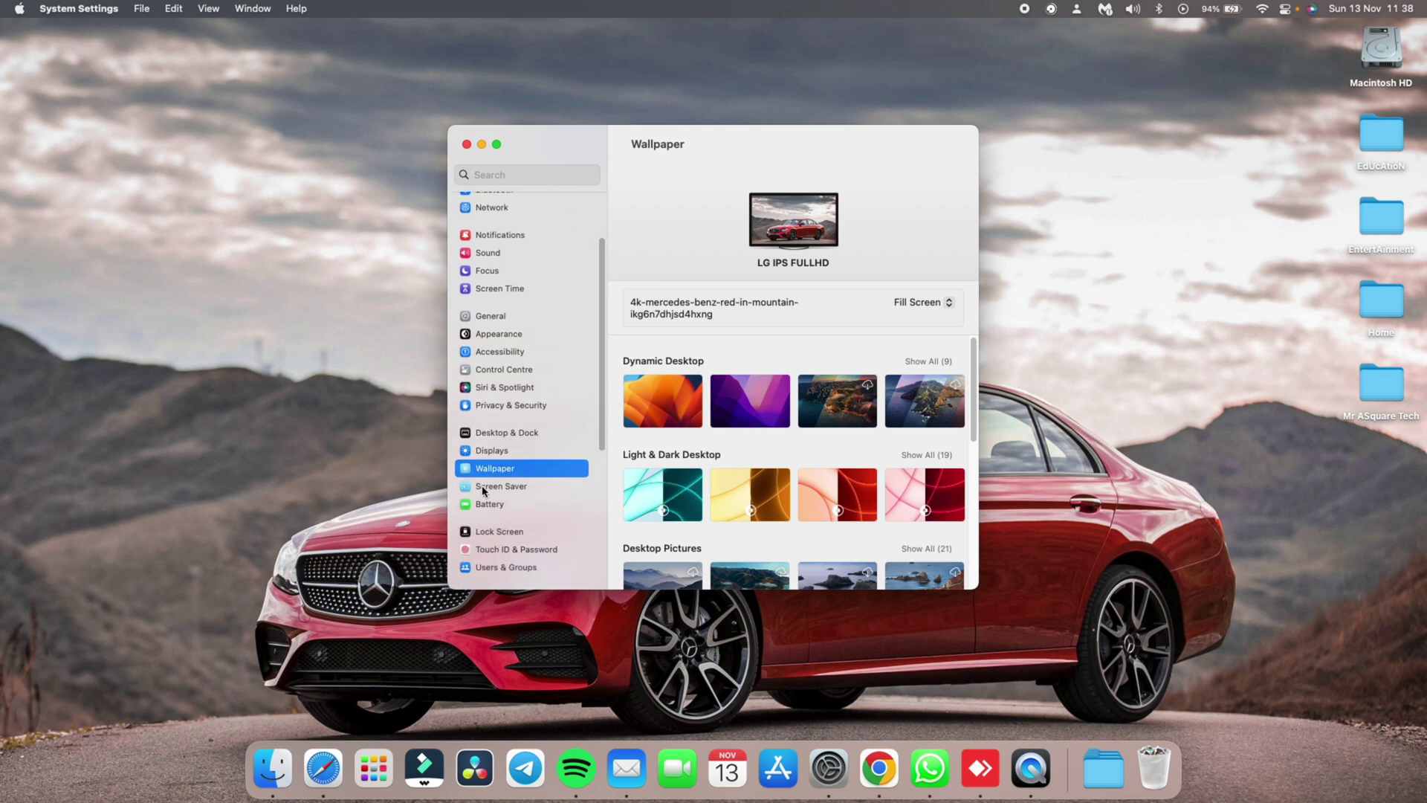
left_click(547, 489)
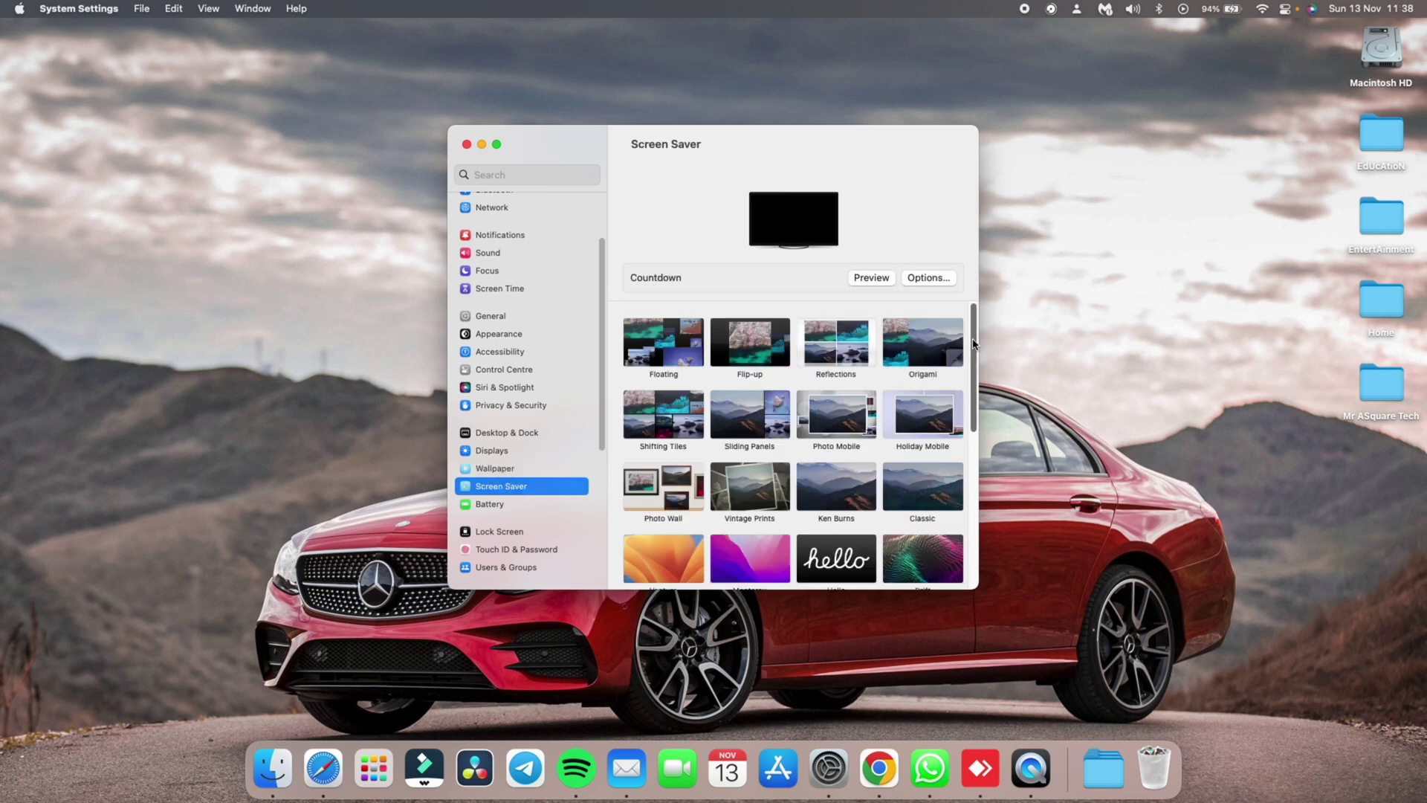
- Select the Countdown tile and in Options set the day to 13 and hour to 11
left_click_drag(972, 343, 974, 449)
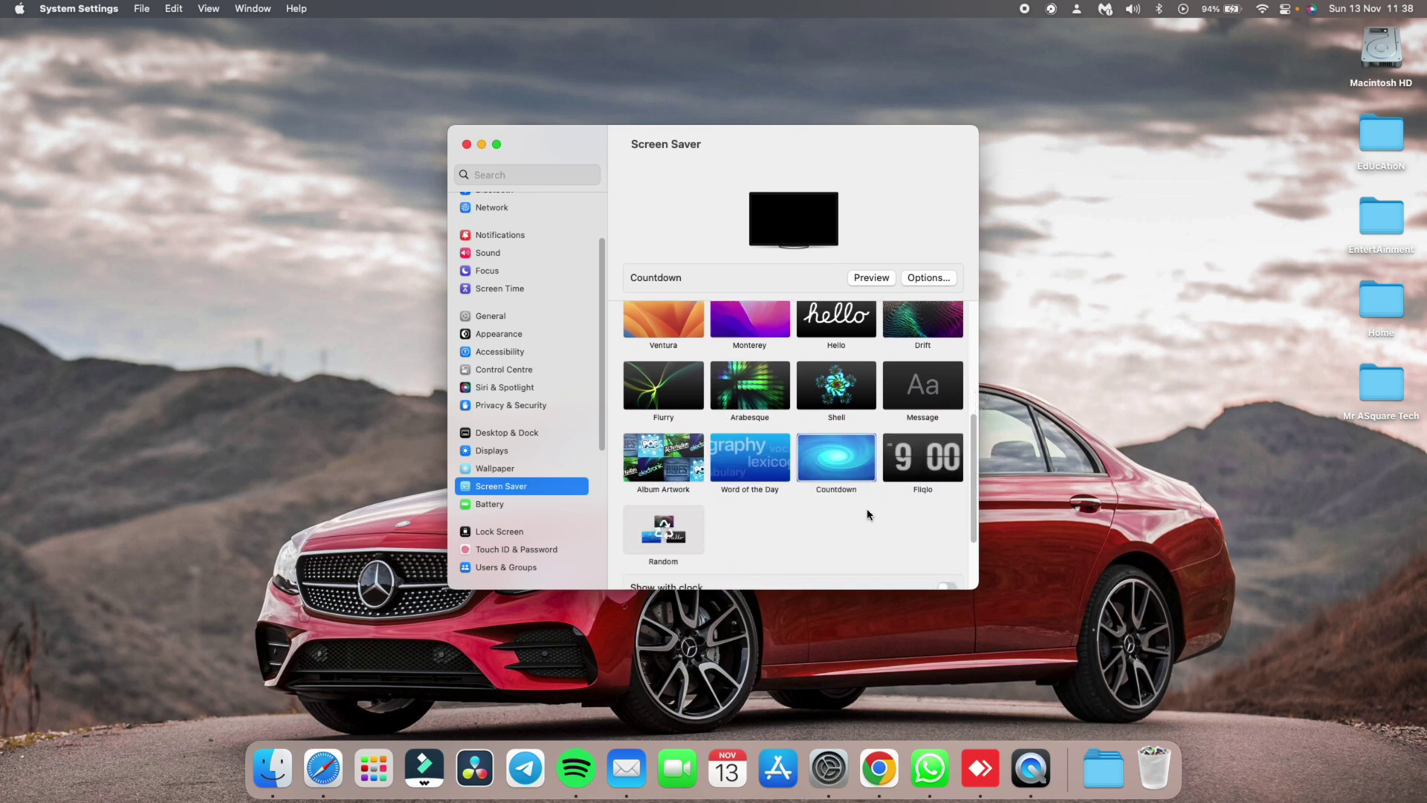
left_click(824, 459)
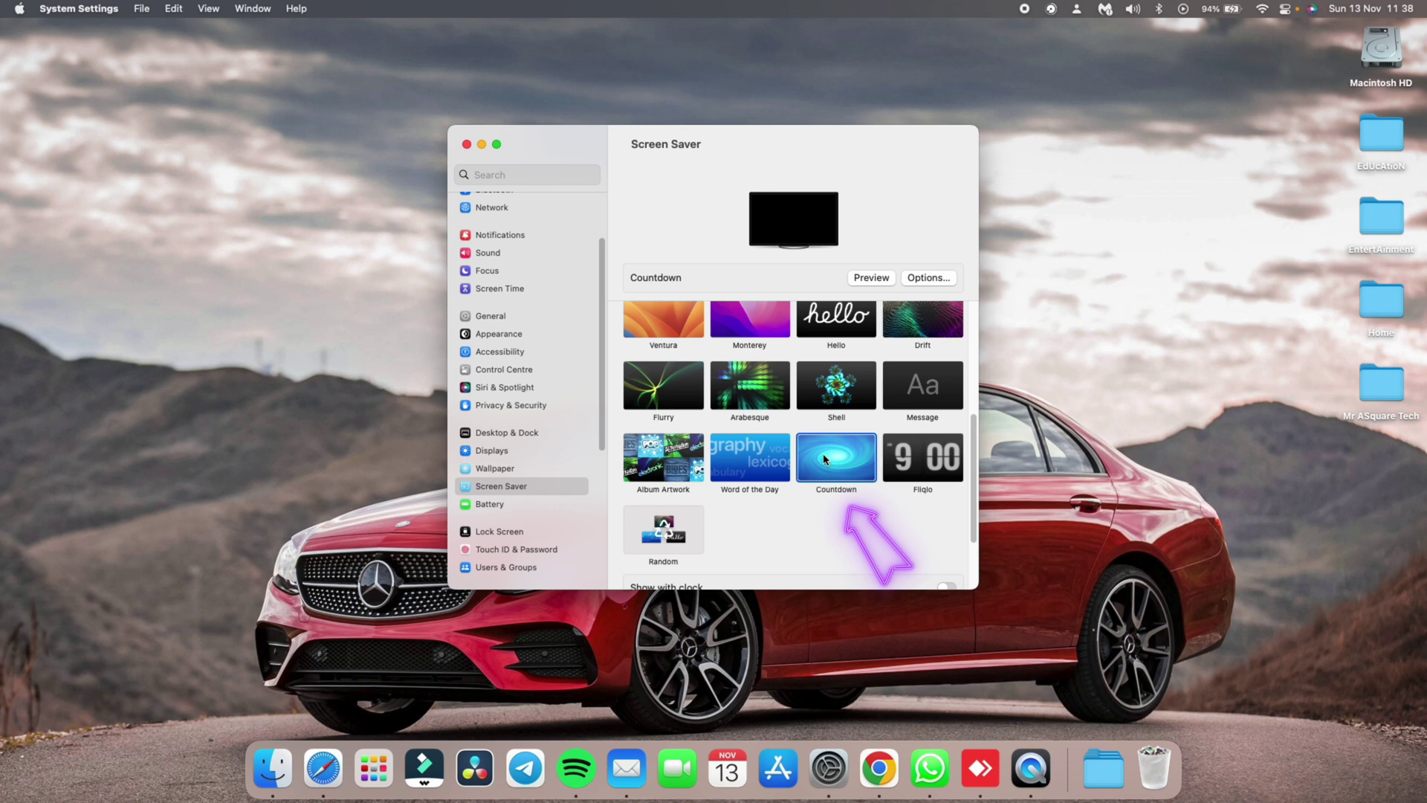
left_click(929, 277)
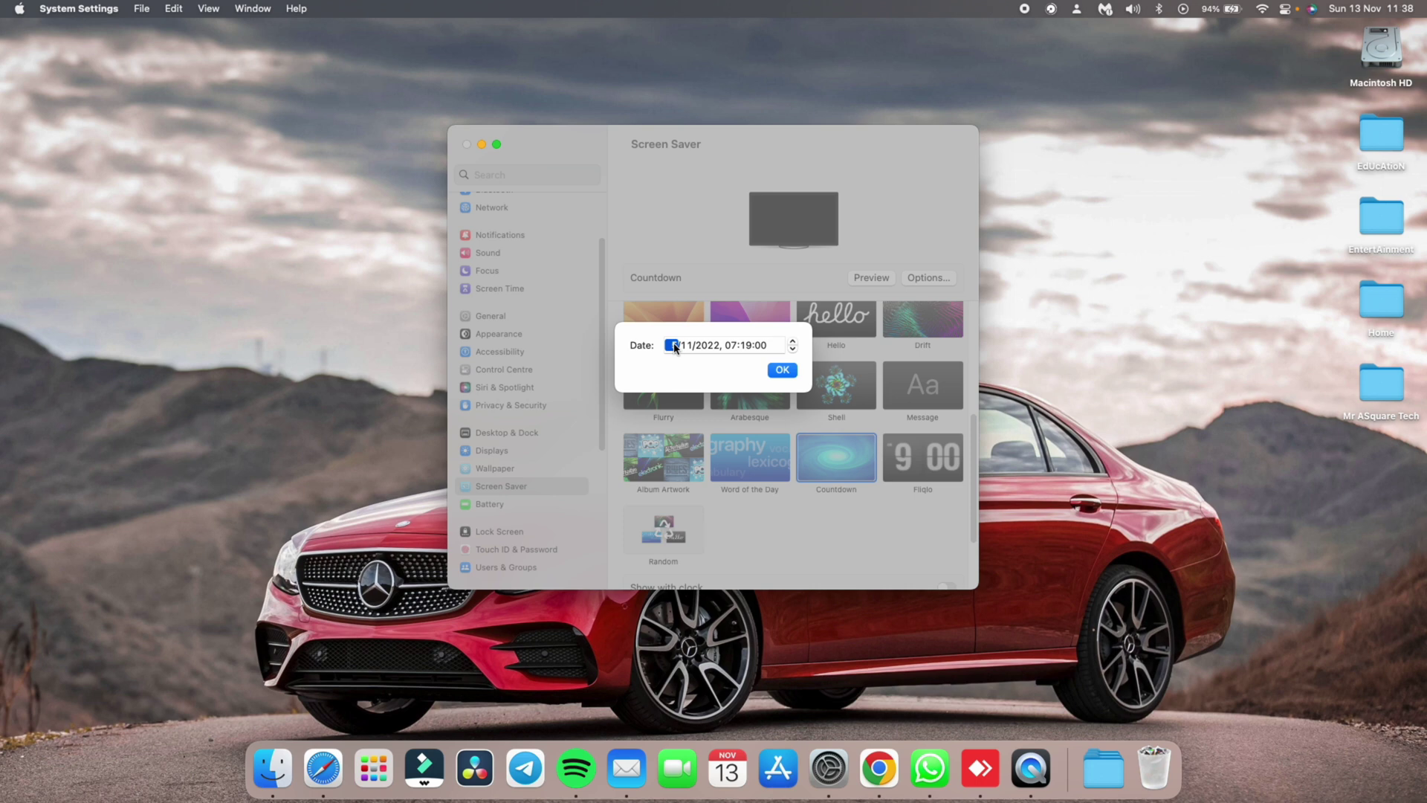
type("13")
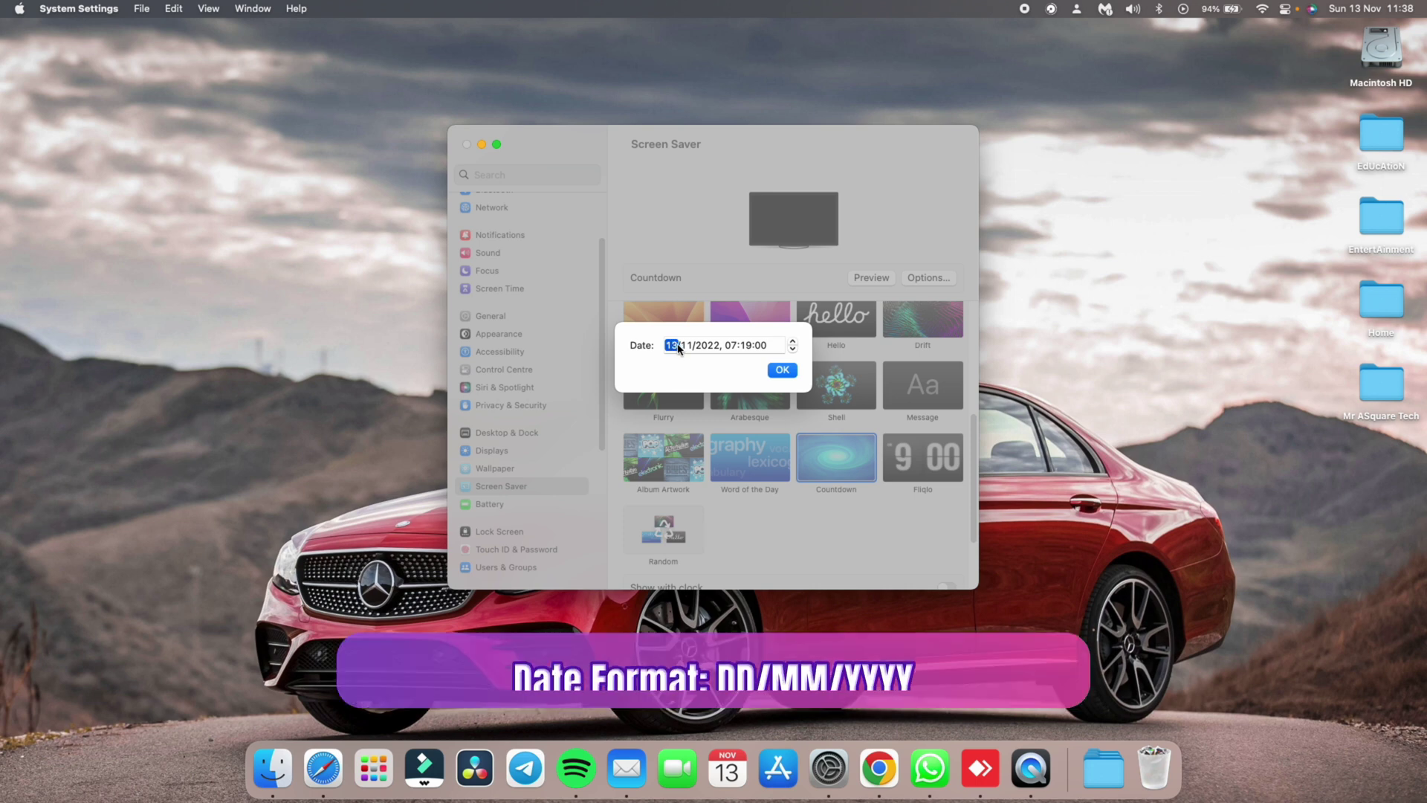
left_click(708, 347)
left_click(733, 346)
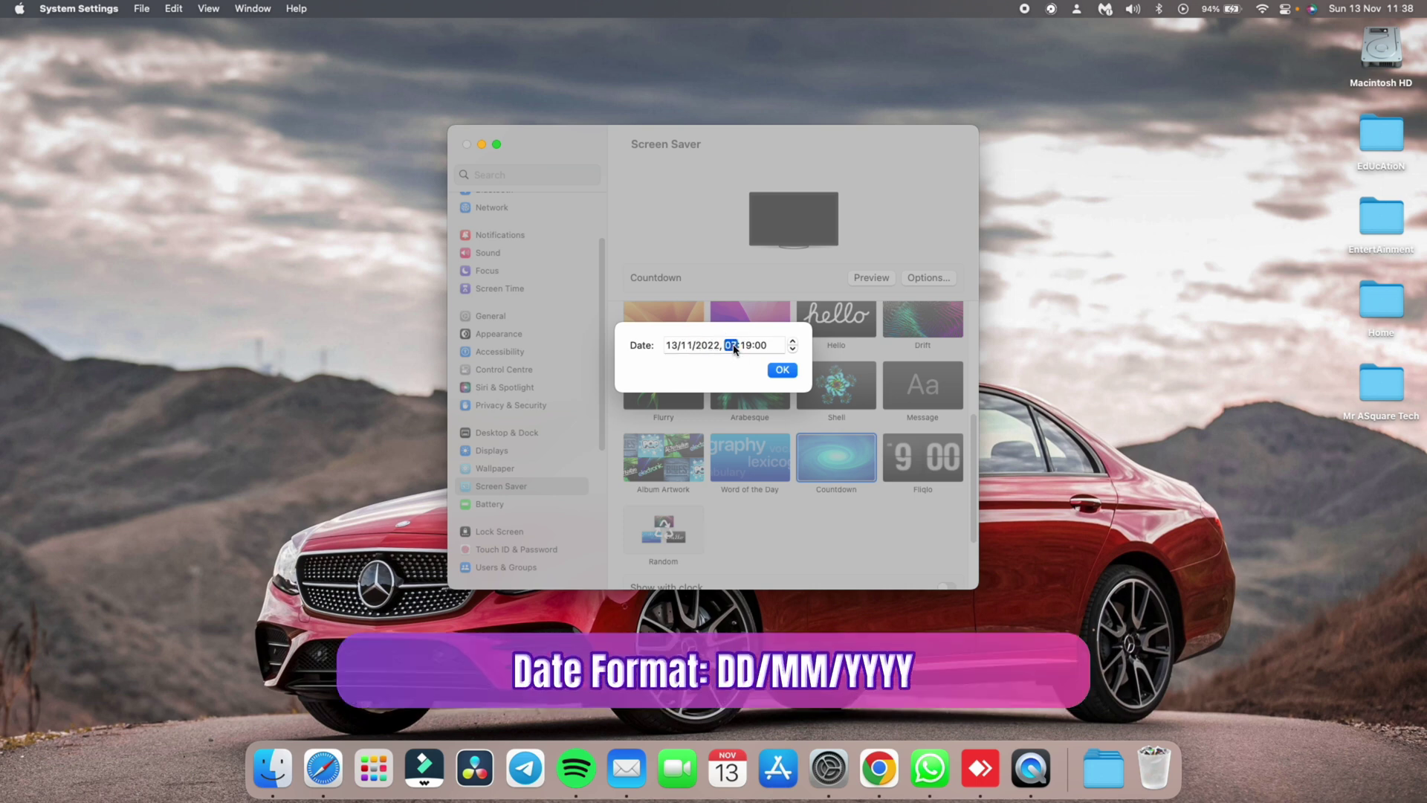
type("11")
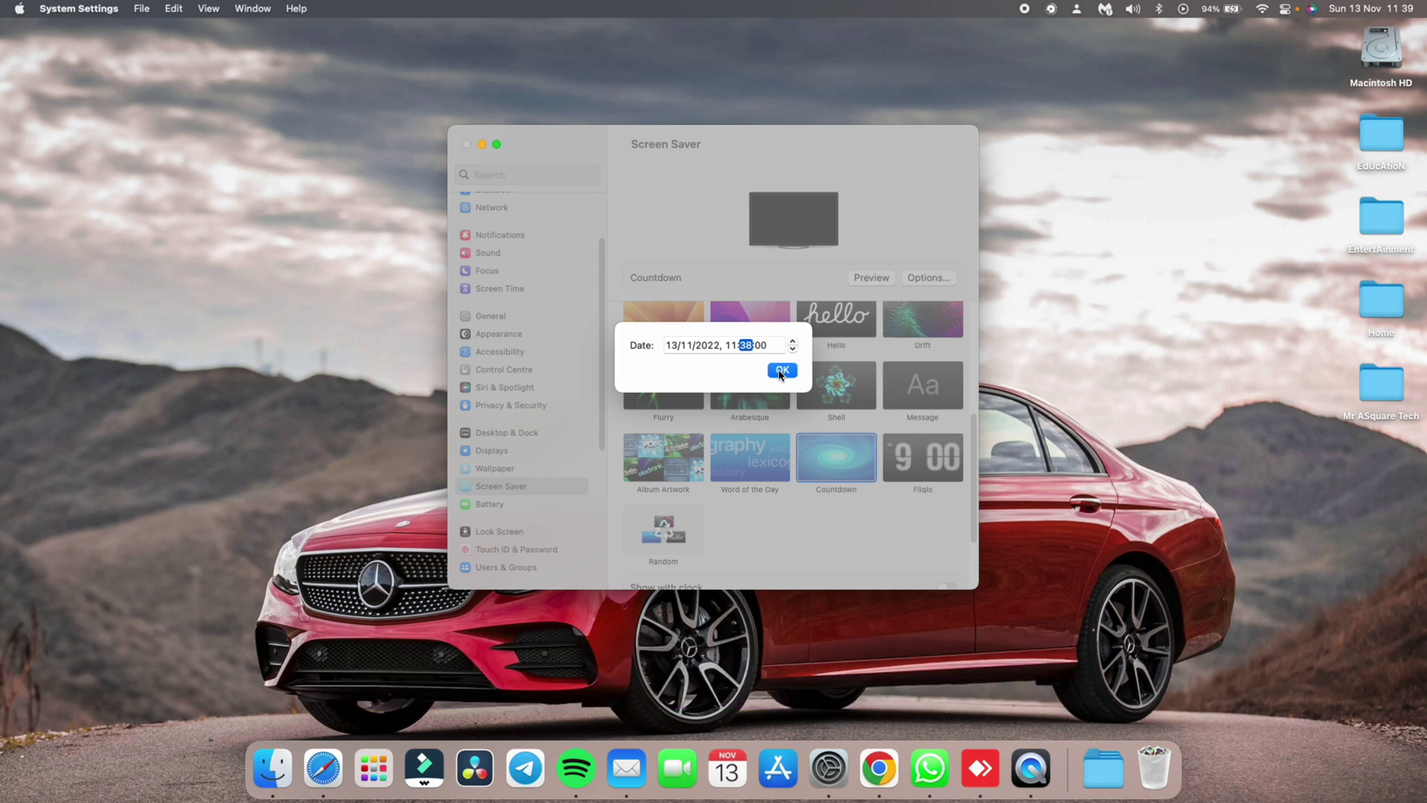
left_click(780, 371)
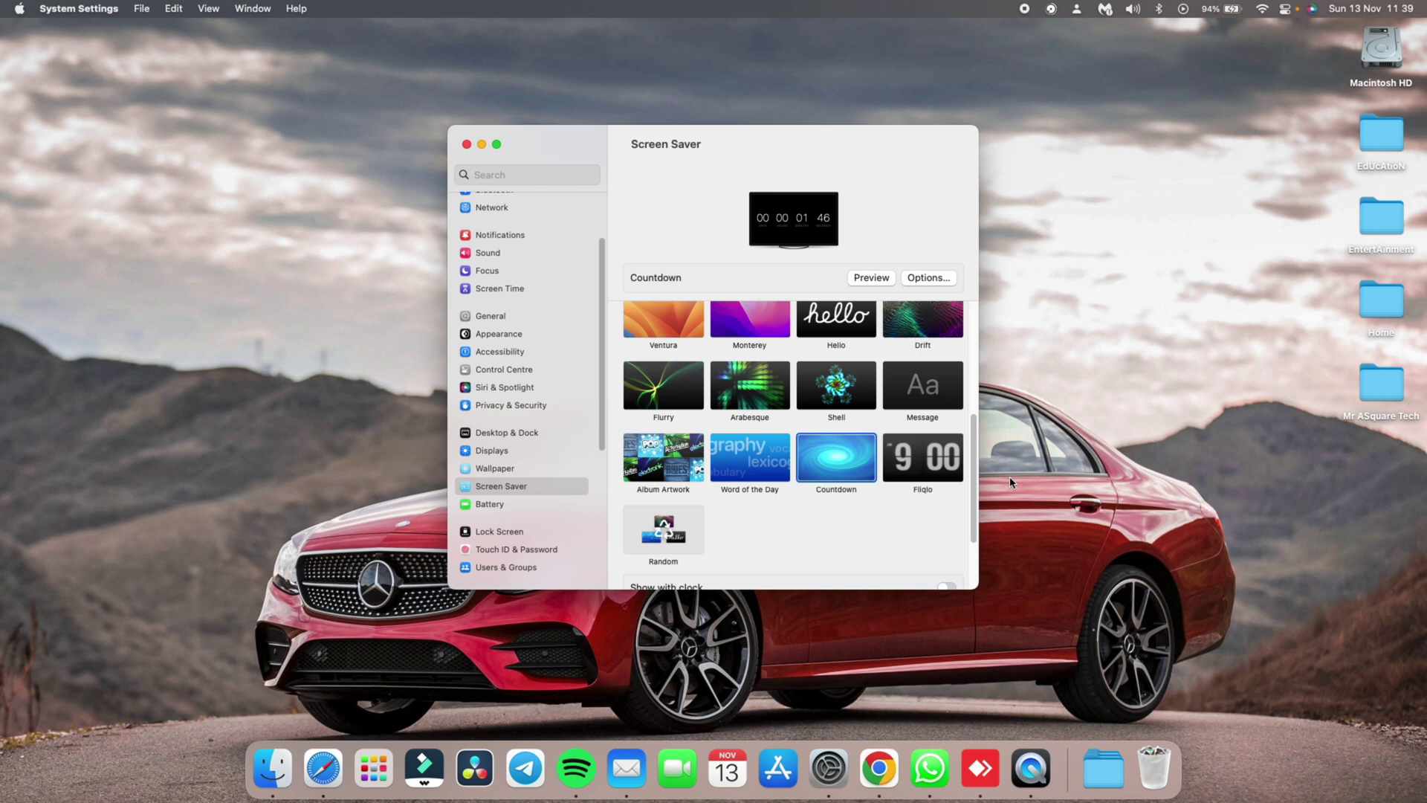
- In Lock Screen settings, set 'Start Screen Saver when inactive' to 'For 1 minute'
scroll(761, 477, "down", 3)
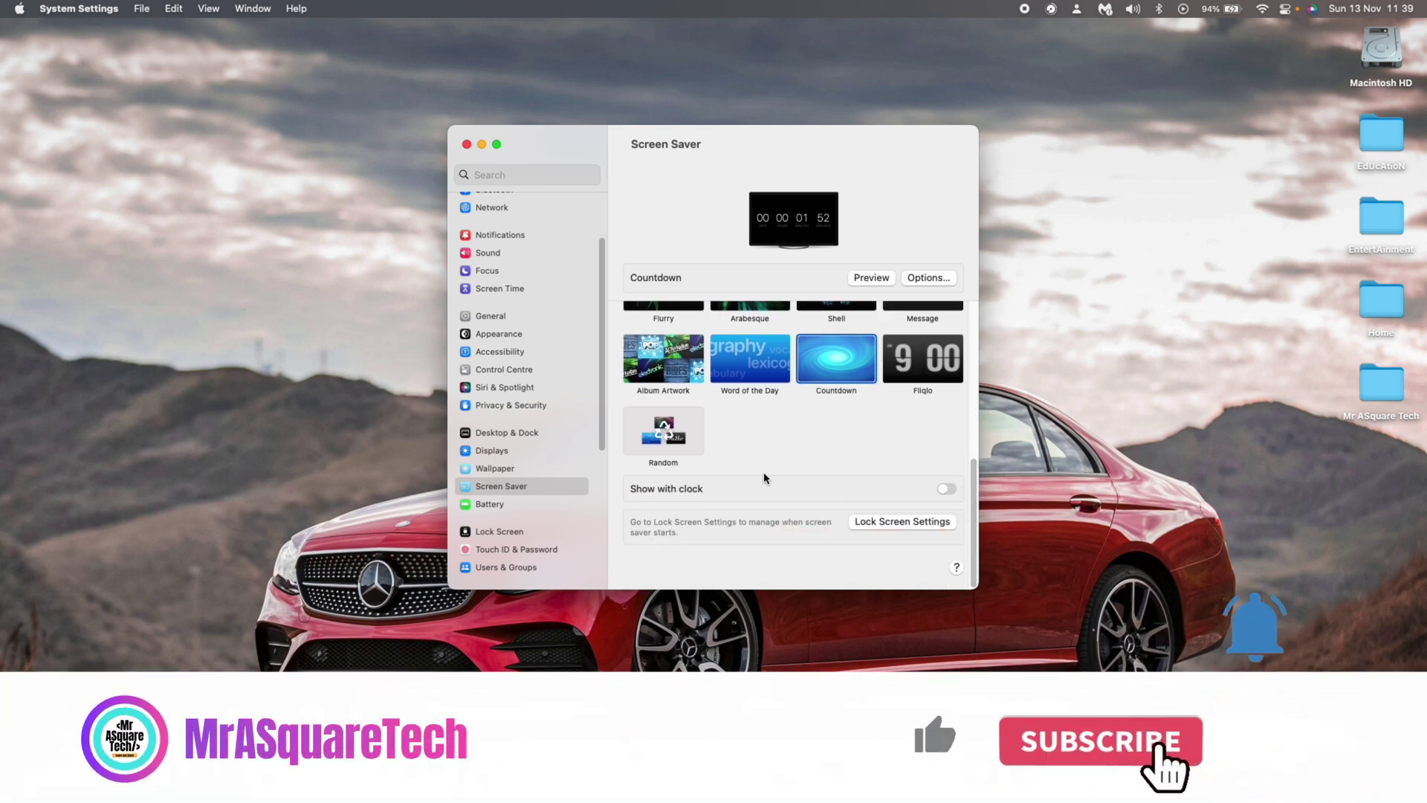
left_click(871, 523)
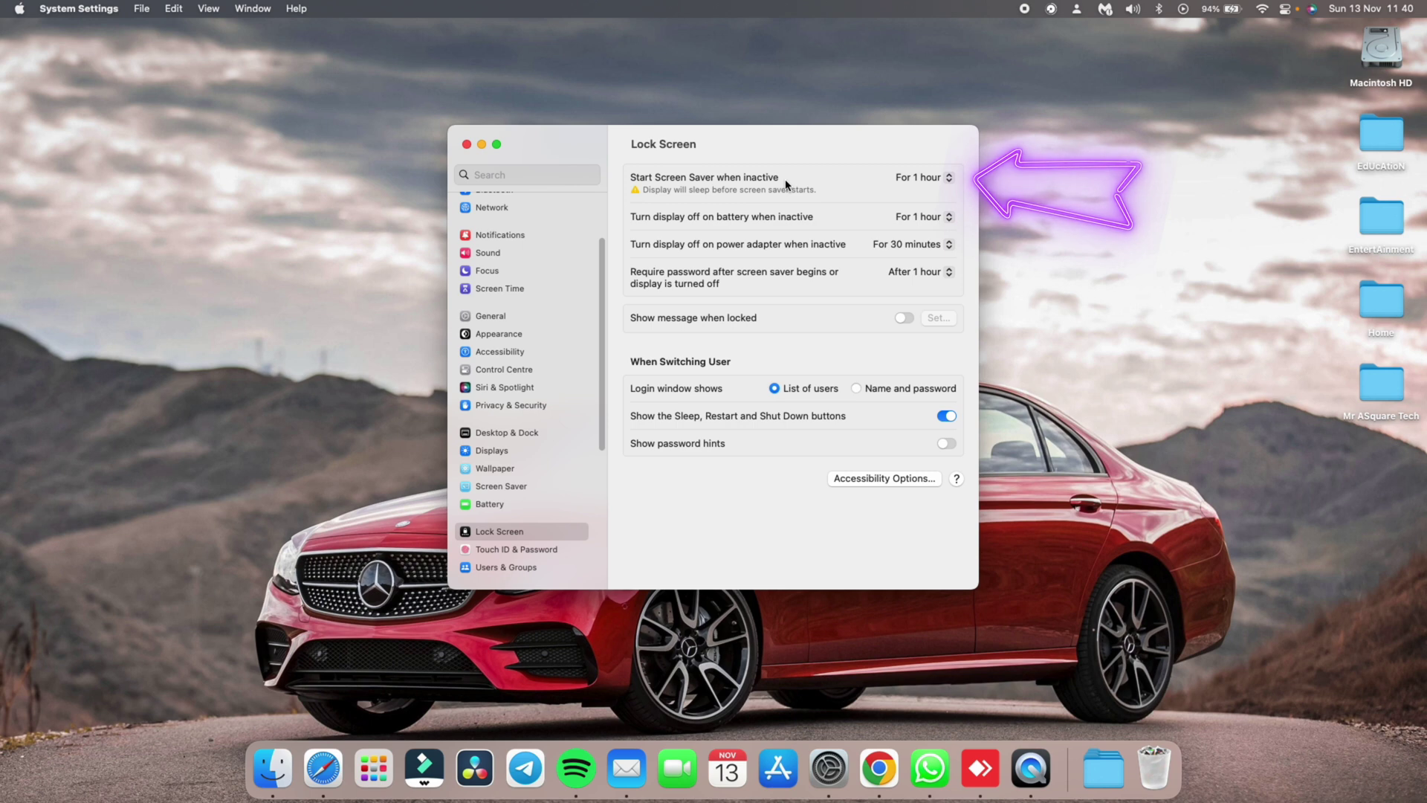
left_click(916, 181)
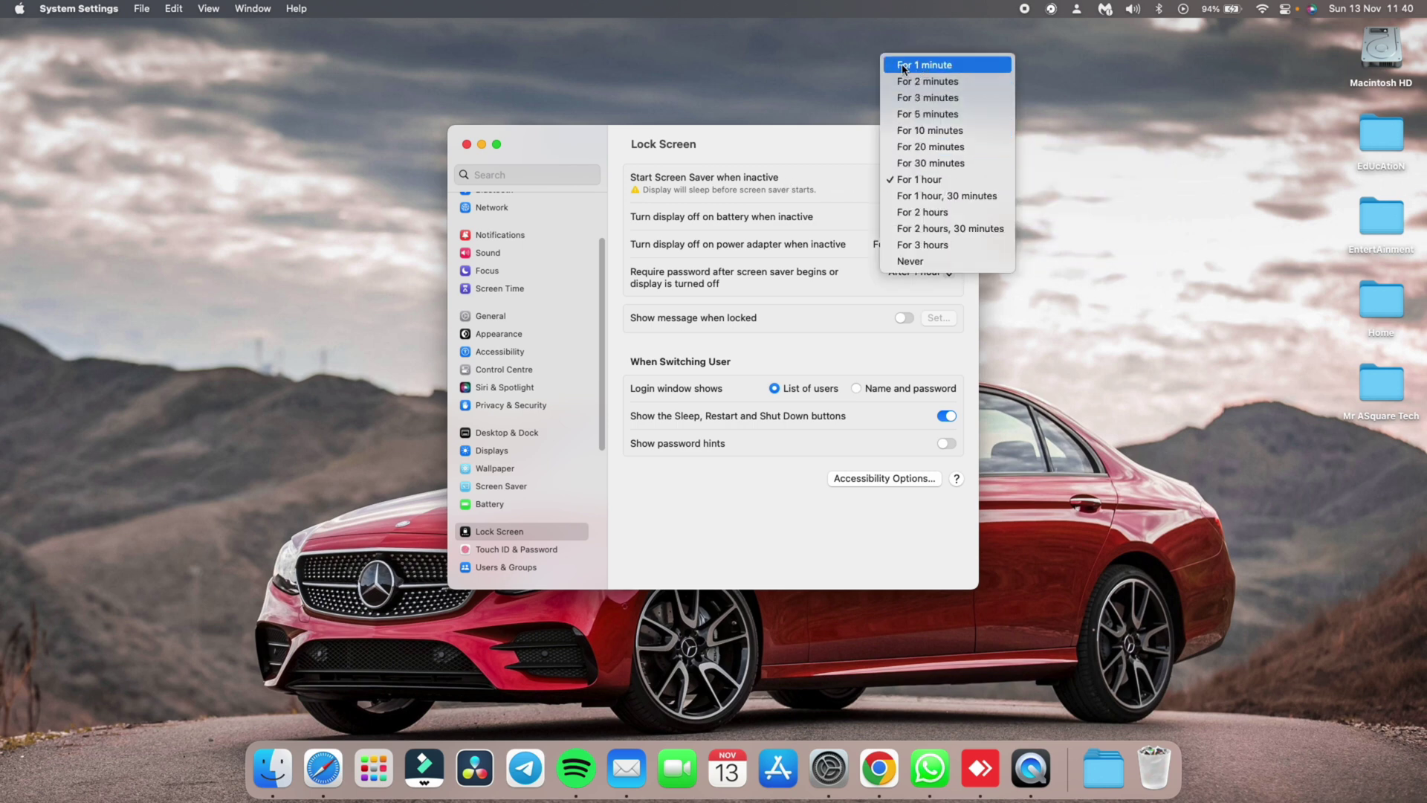
left_click(959, 67)
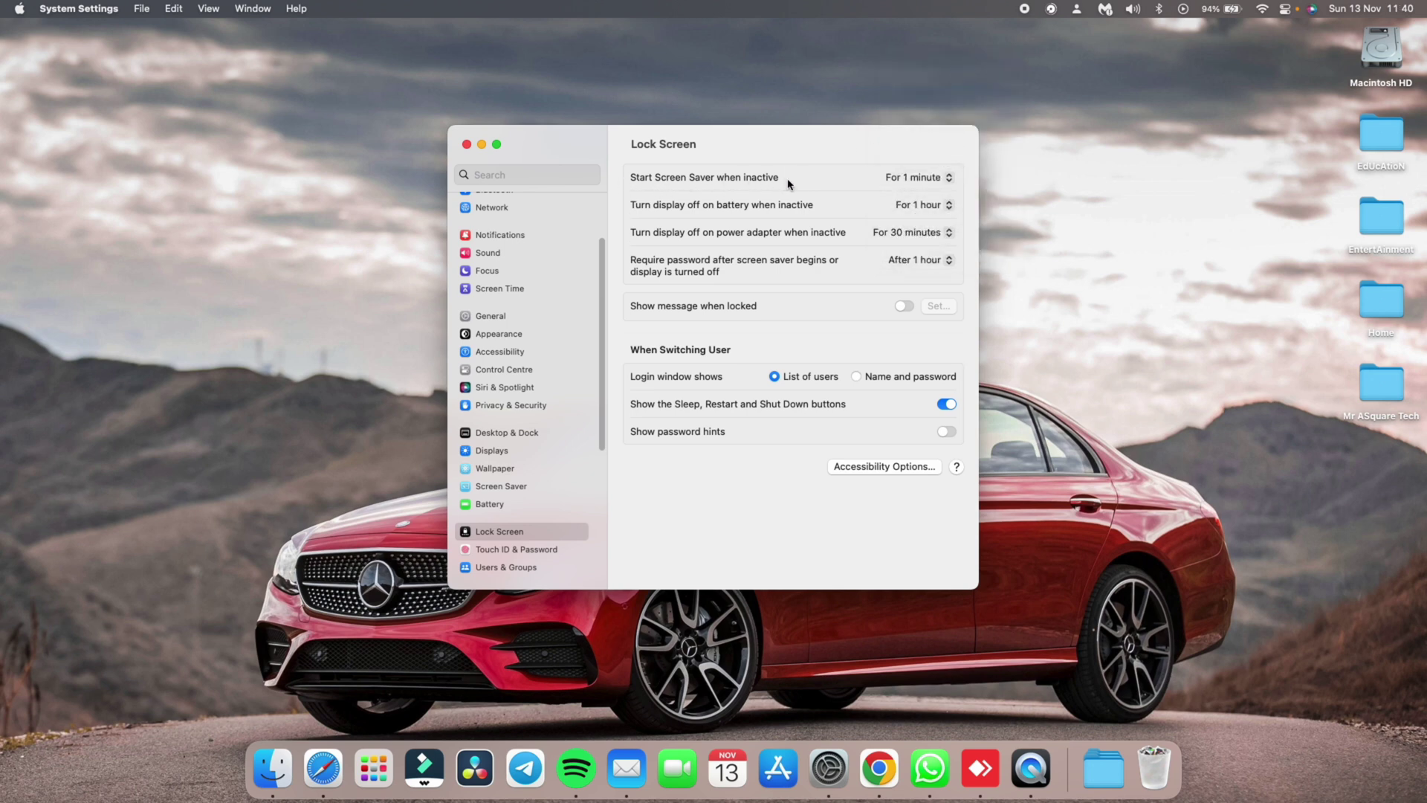
- Go back to the Screen Saver pane to check the Countdown preview
left_click(519, 486)
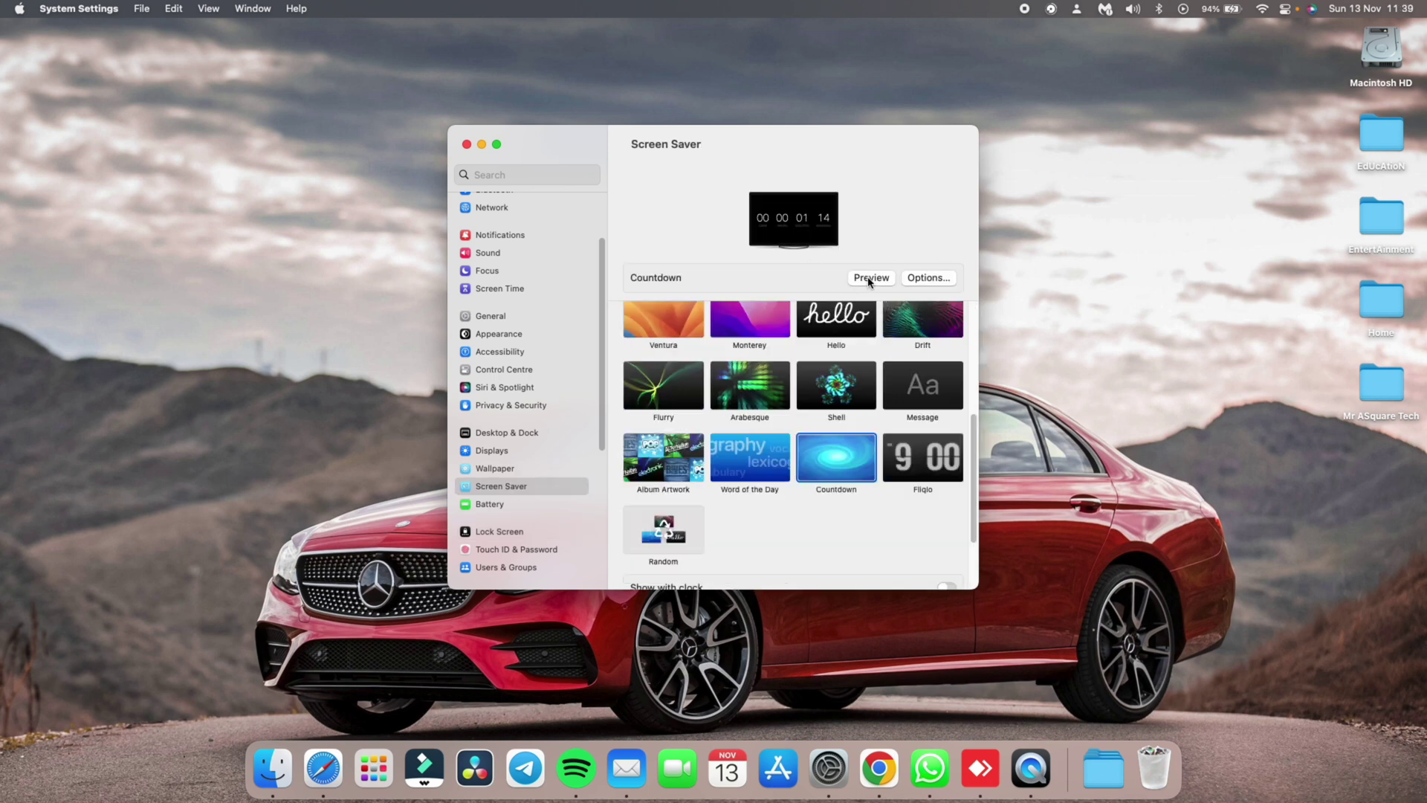